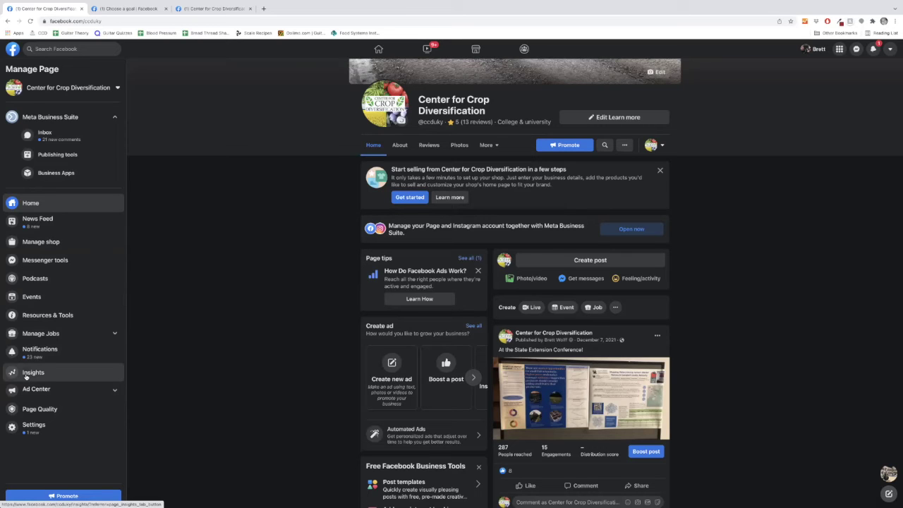
# Open the page's Insights and examine the age and gender breakdown of its fans in the People section
pyautogui.click(26, 374)
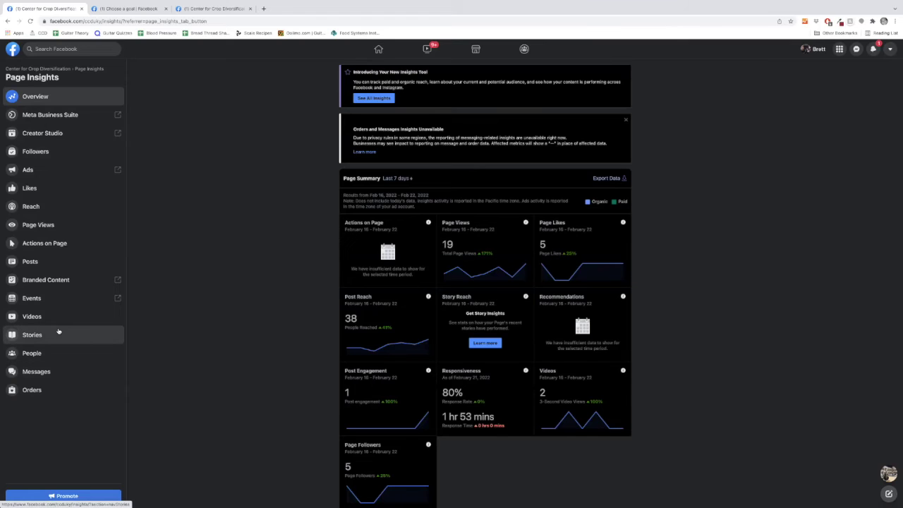
pyautogui.click(49, 348)
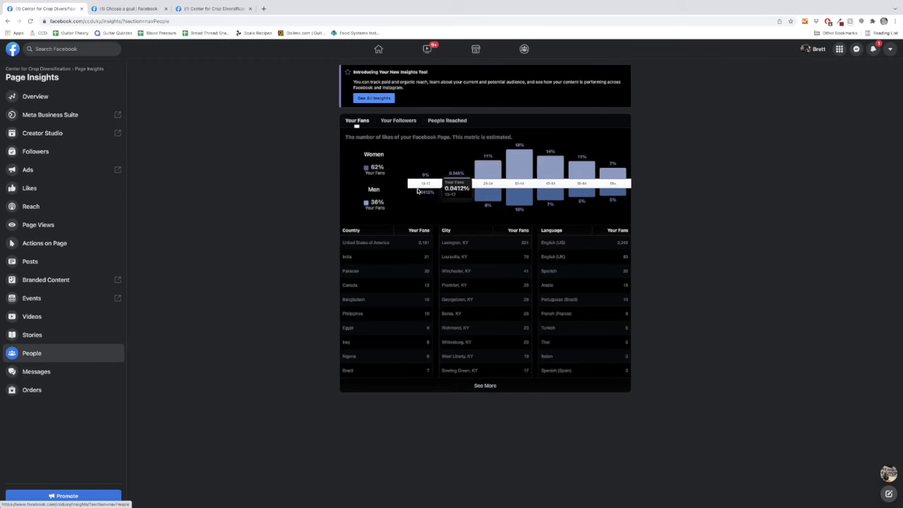
pyautogui.moveTo(454, 153)
pyautogui.moveTo(421, 165)
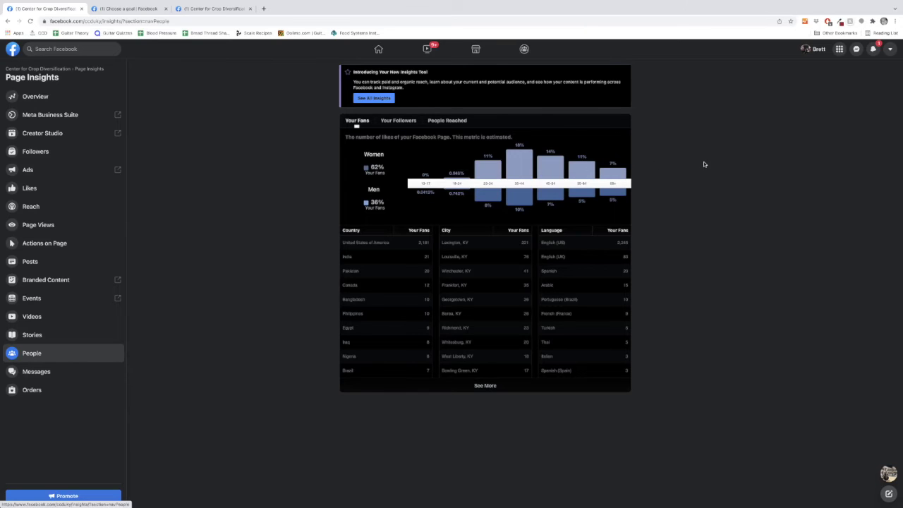
pyautogui.moveTo(515, 167)
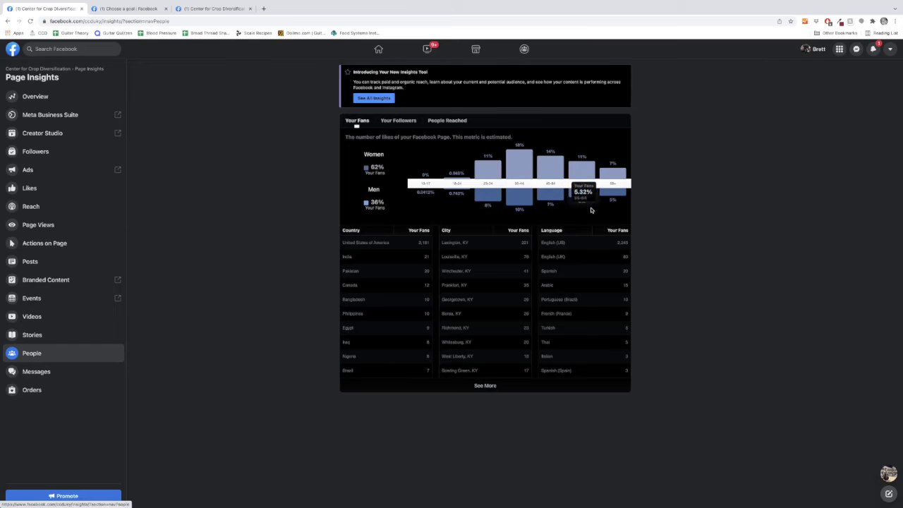
pyautogui.moveTo(521, 207)
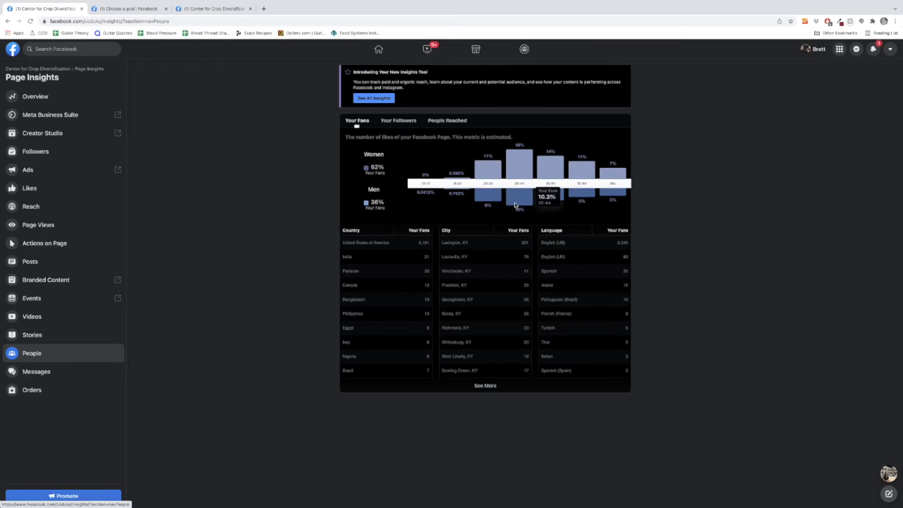
pyautogui.moveTo(456, 191)
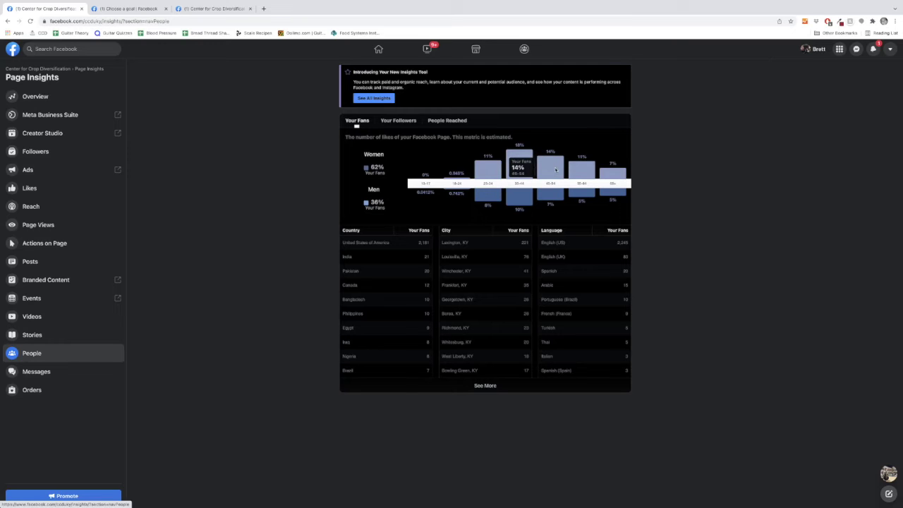
# Examine the demographics of the page's followers and of the people reached
pyautogui.click(398, 121)
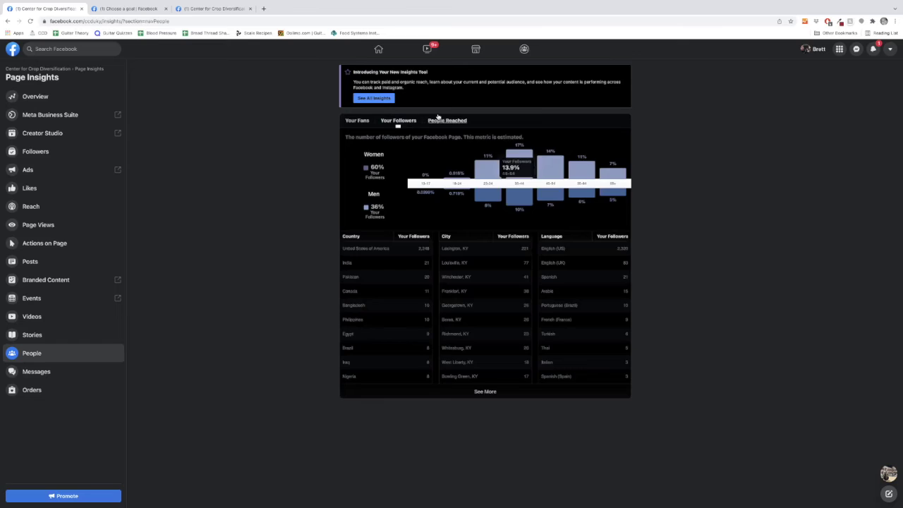
pyautogui.click(444, 121)
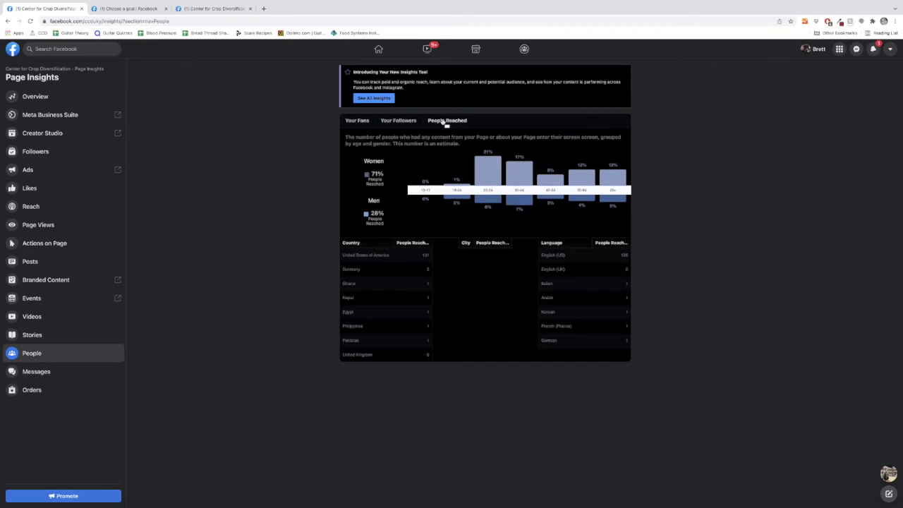
pyautogui.moveTo(601, 183)
# Show the Posts insights and review the reach and engagement of all published posts
pyautogui.click(26, 263)
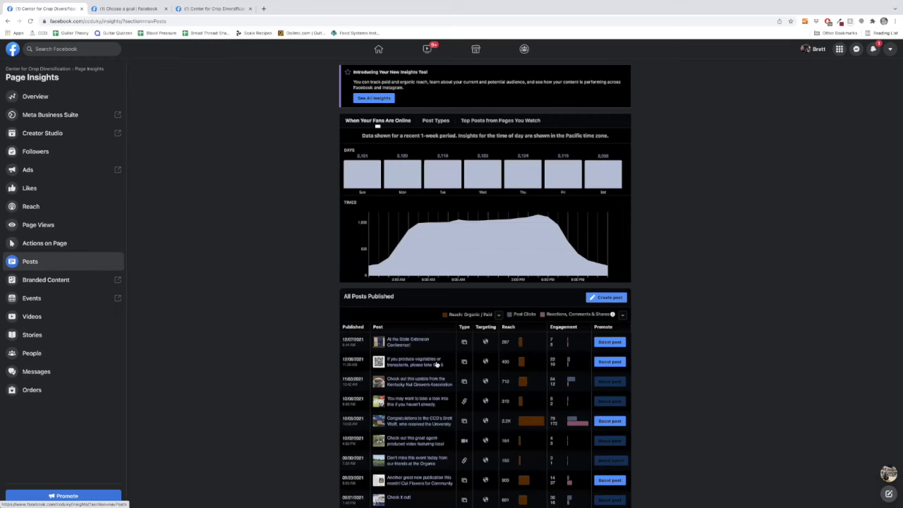
pyautogui.scroll(-1, 437, 365)
pyautogui.scroll(-2, 437, 363)
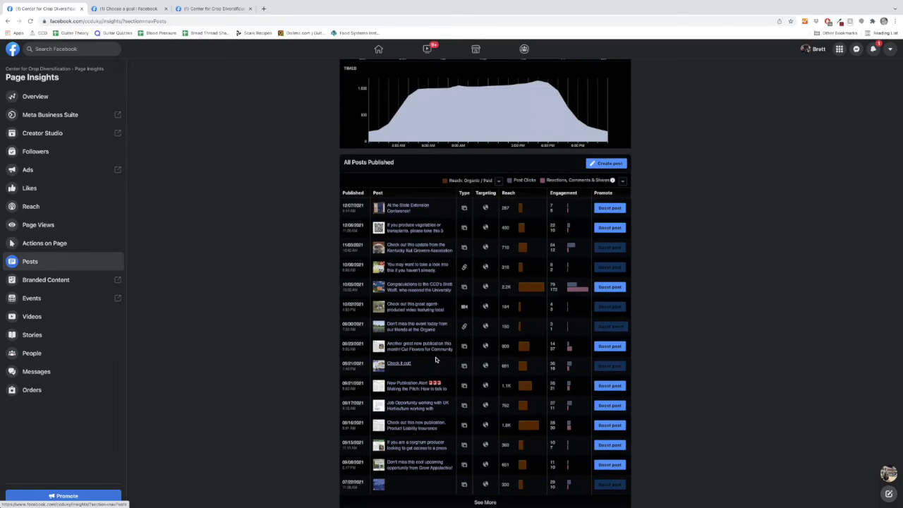
pyautogui.scroll(-1, 441, 356)
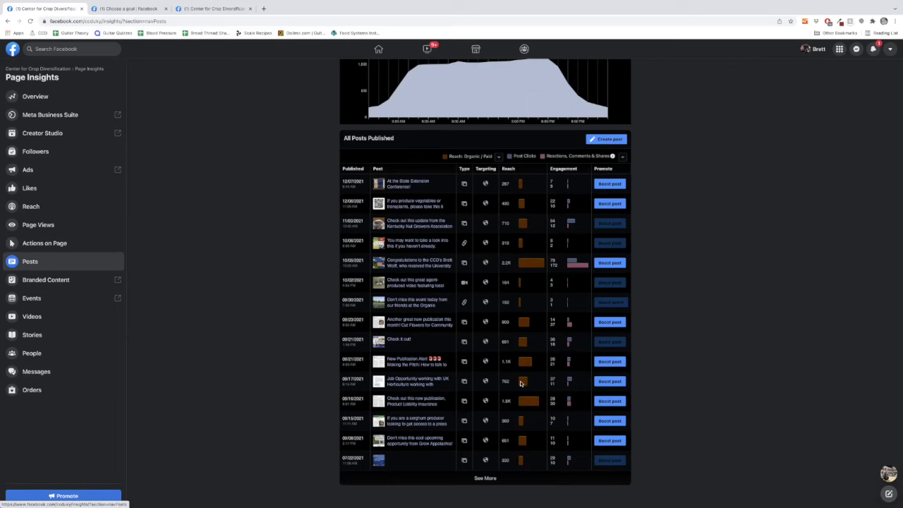
# Inspect the performance details of the staff award congratulations post and the Product Liability Insurance publication post
pyautogui.click(418, 264)
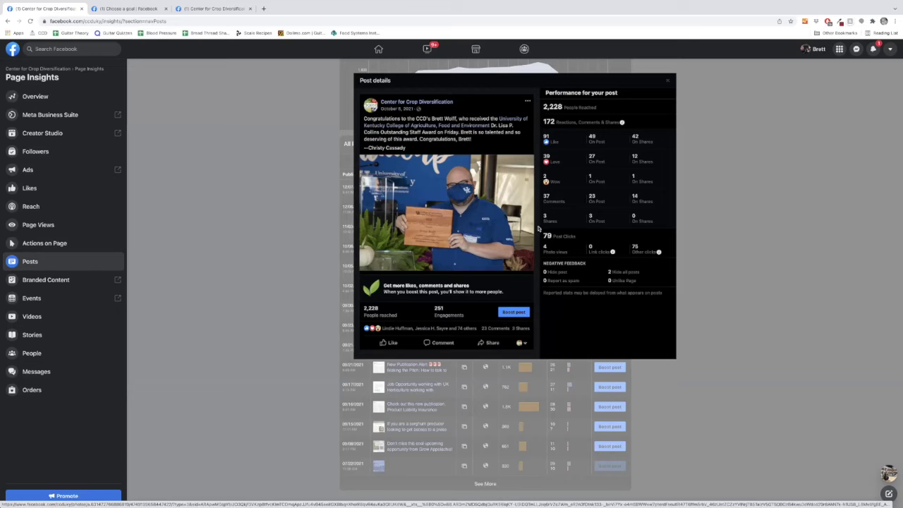
pyautogui.click(668, 81)
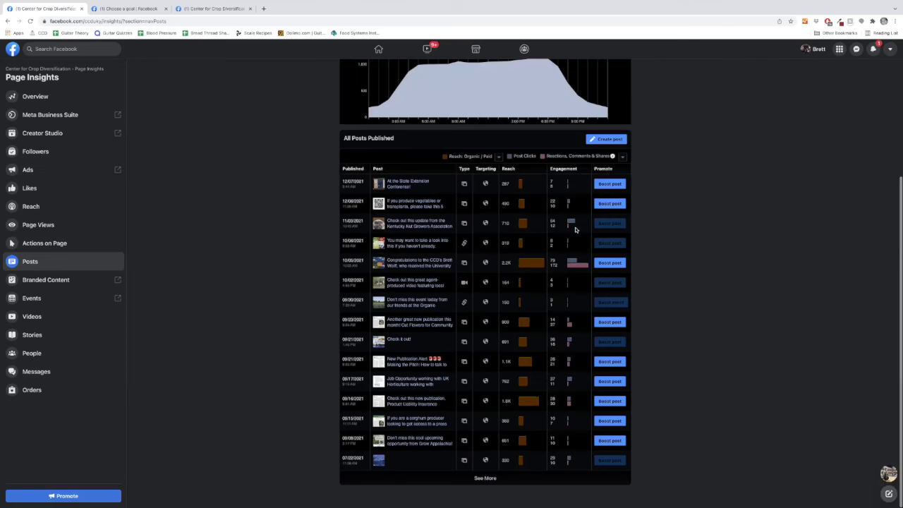
pyautogui.click(414, 400)
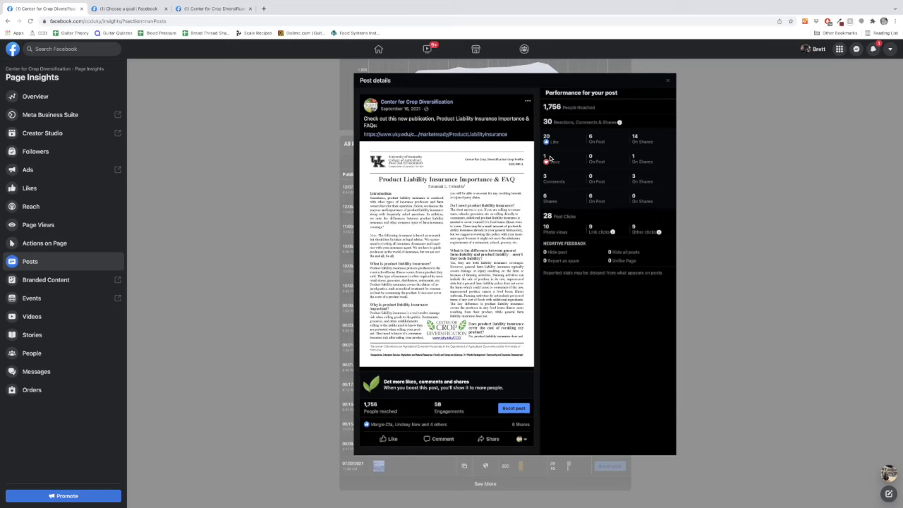
pyautogui.click(667, 82)
pyautogui.moveTo(607, 4)
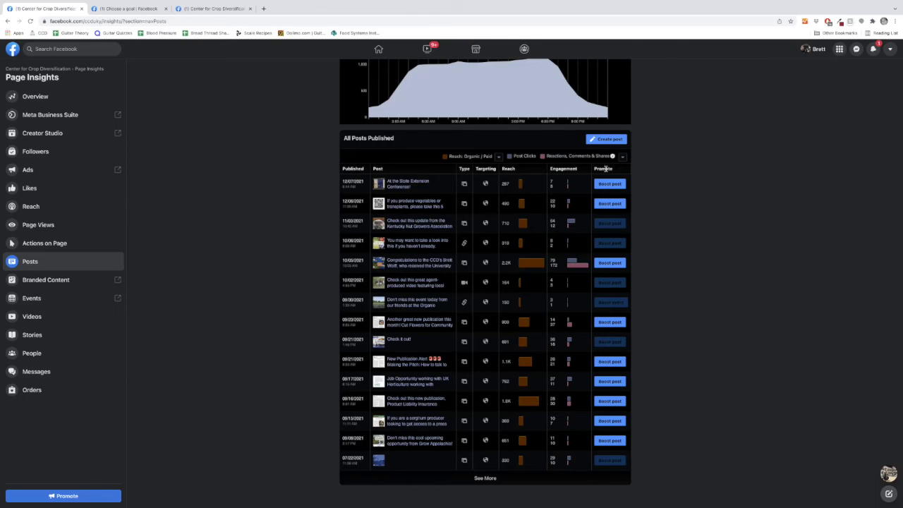
# Examine the charts showing on which days and at what times the page's fans are online
pyautogui.scroll(1, 605, 168)
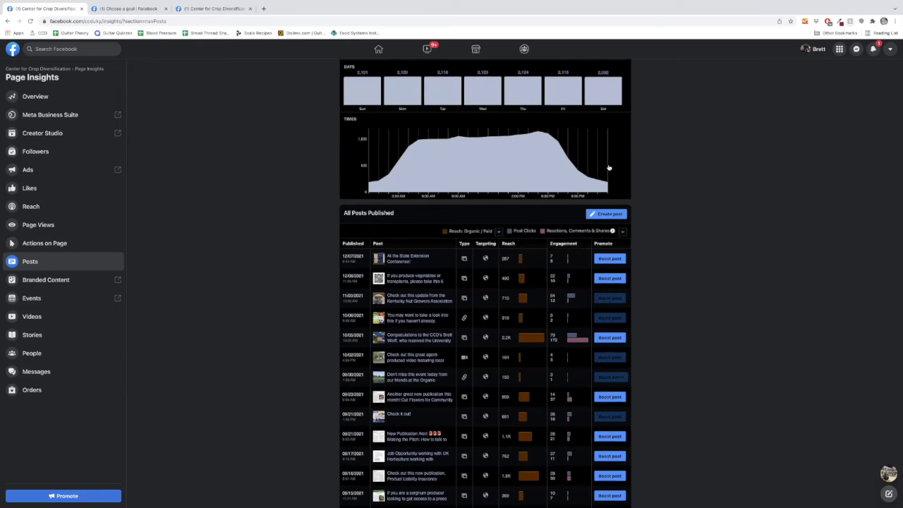
pyautogui.scroll(1, 609, 168)
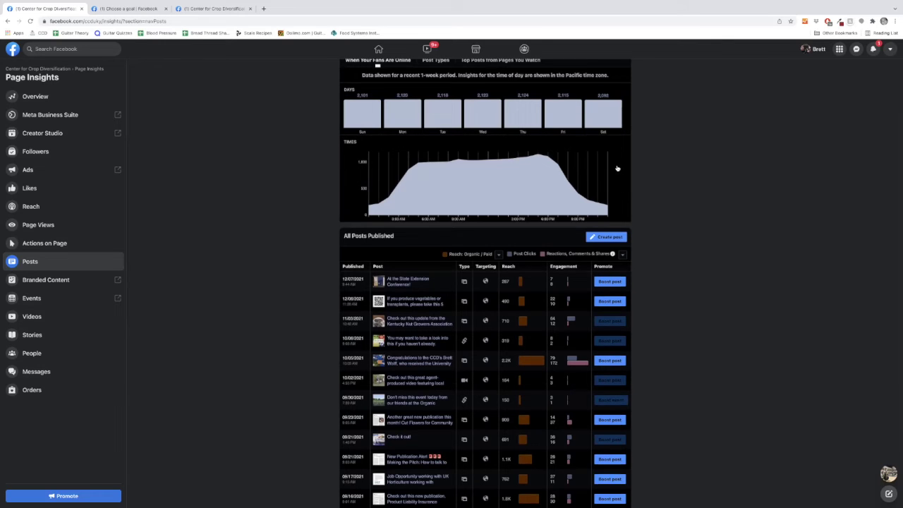
pyautogui.scroll(2, 617, 168)
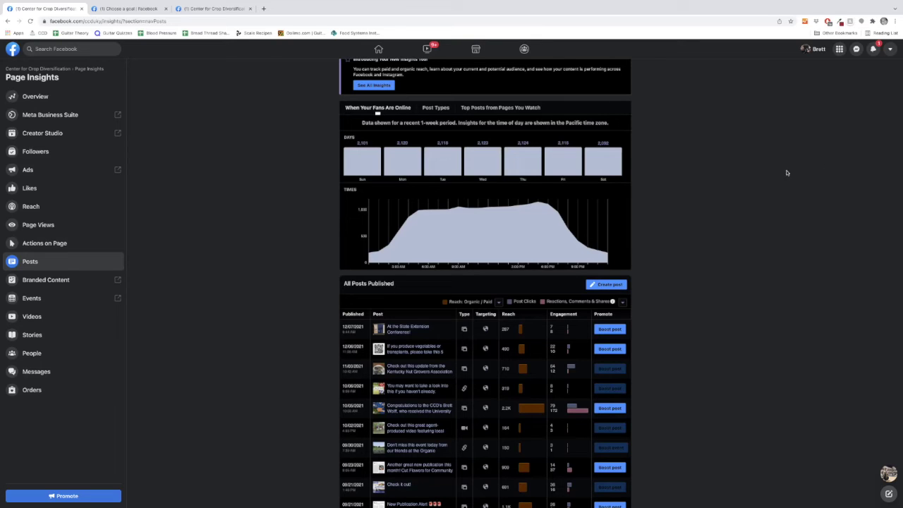
pyautogui.moveTo(536, 207)
# Switch to PowerPoint, present the "Key Skills" slide full screen, and end the slide show
pyautogui.moveTo(23, 3)
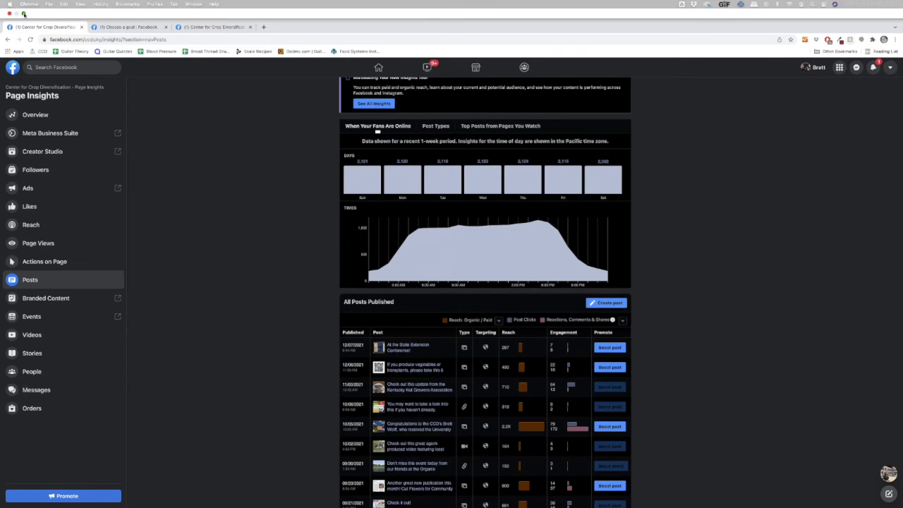
pyautogui.click(23, 14)
pyautogui.click(494, 232)
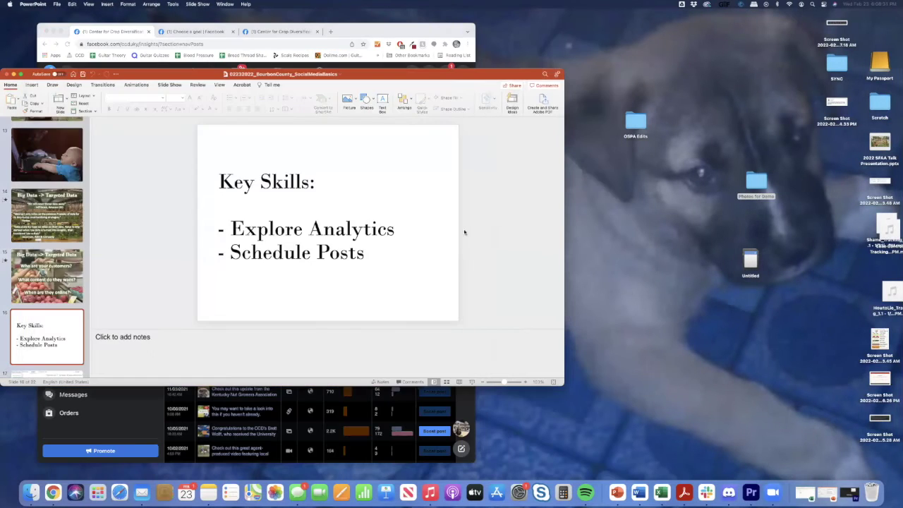
pyautogui.click(470, 382)
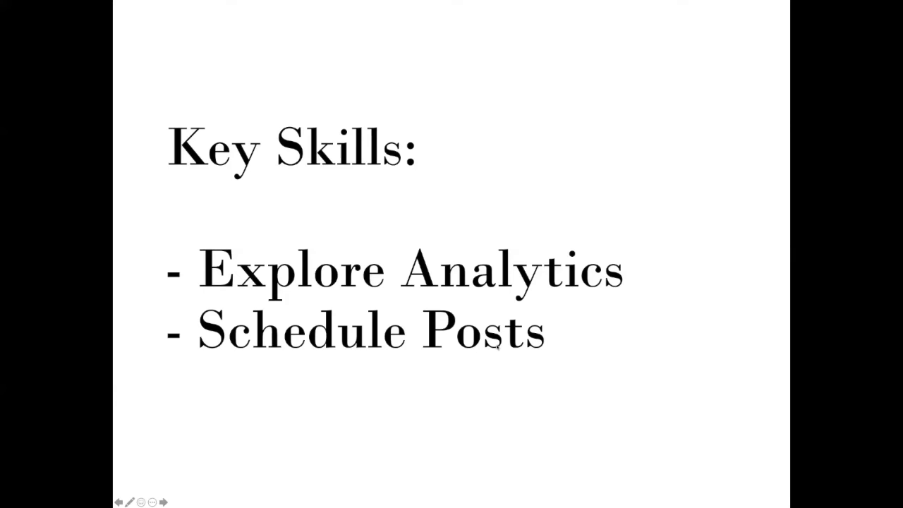
pyautogui.press('Escape')
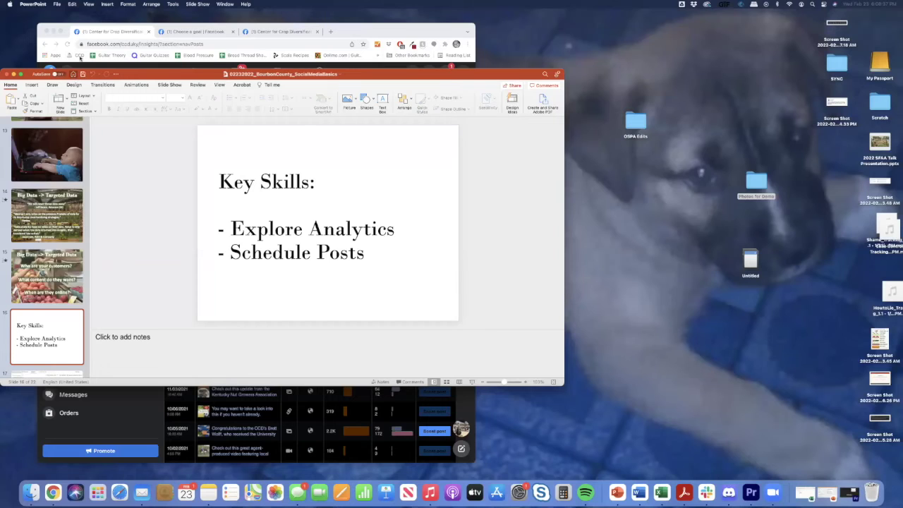
# Return to the Chrome window in full screen and open the Center for Crop Diversification page from the Facebook home feed
pyautogui.click(117, 37)
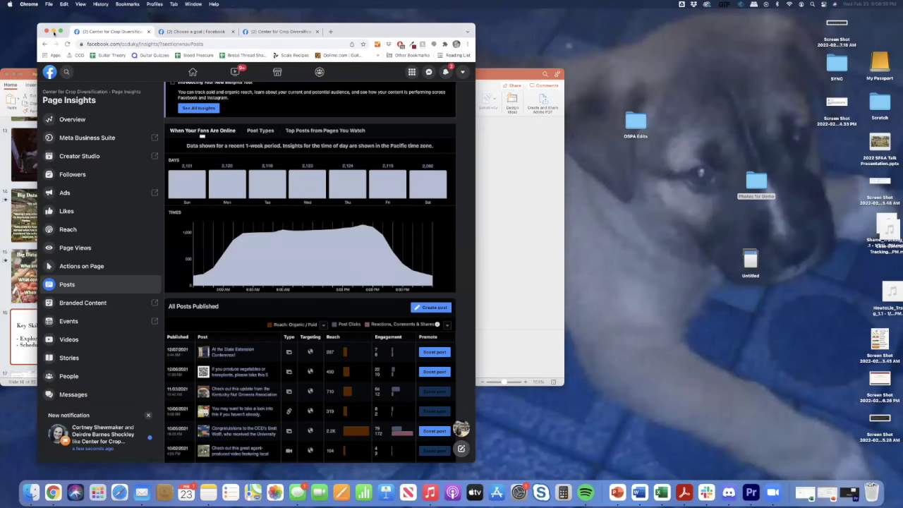
pyautogui.click(61, 32)
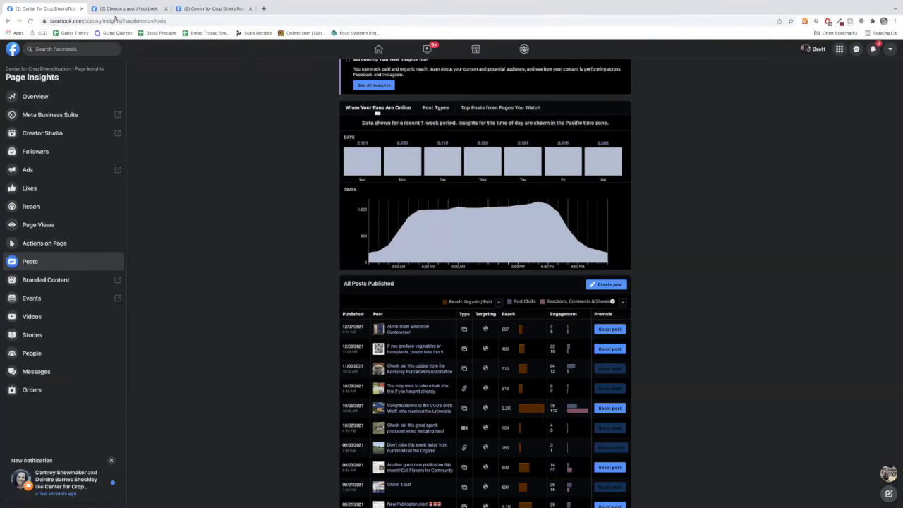
pyautogui.click(13, 49)
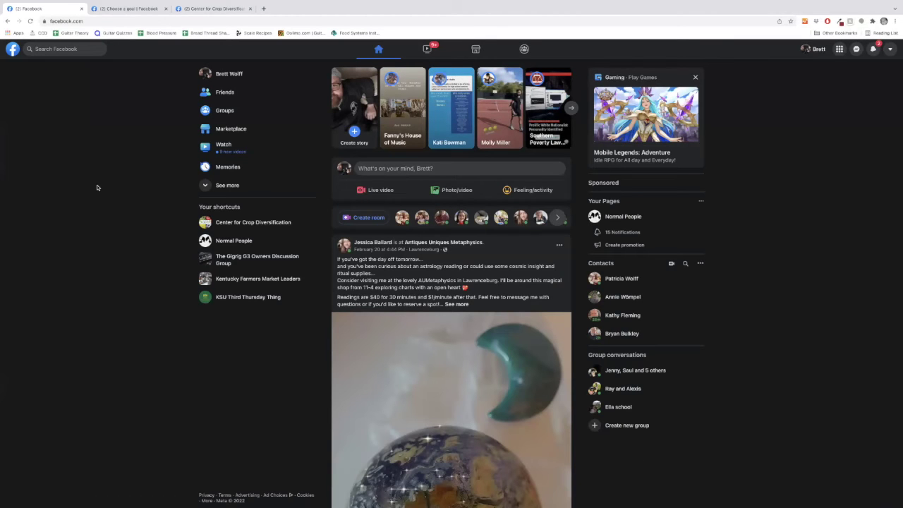
pyautogui.click(223, 223)
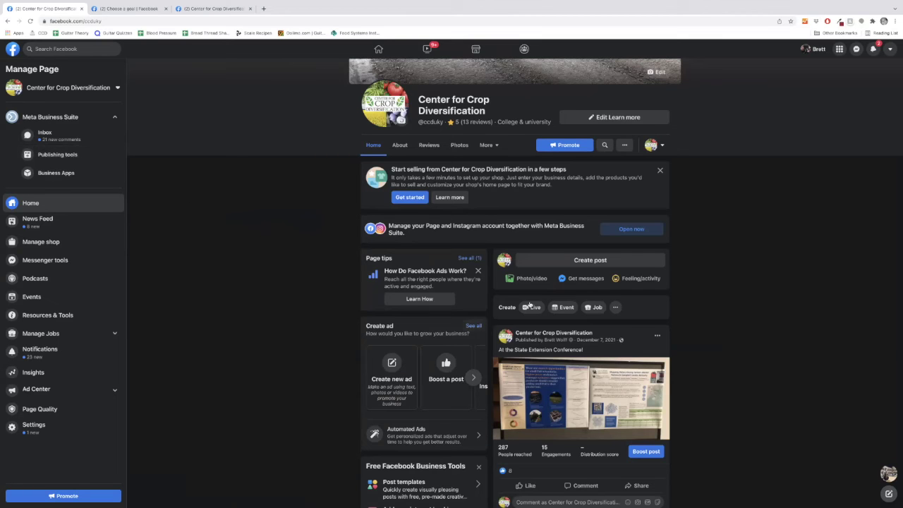
# Go to Publishing tools through the page's post composer and start a new post there
pyautogui.click(595, 264)
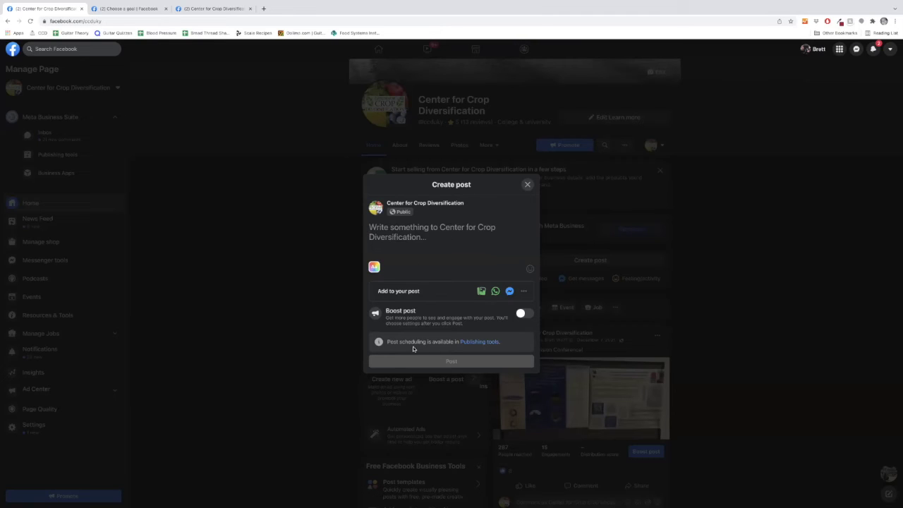
pyautogui.click(471, 342)
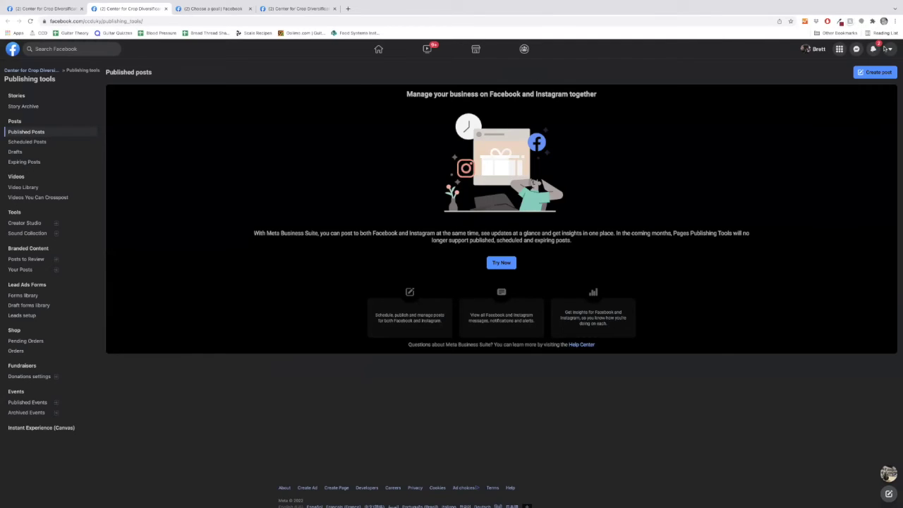
pyautogui.click(875, 73)
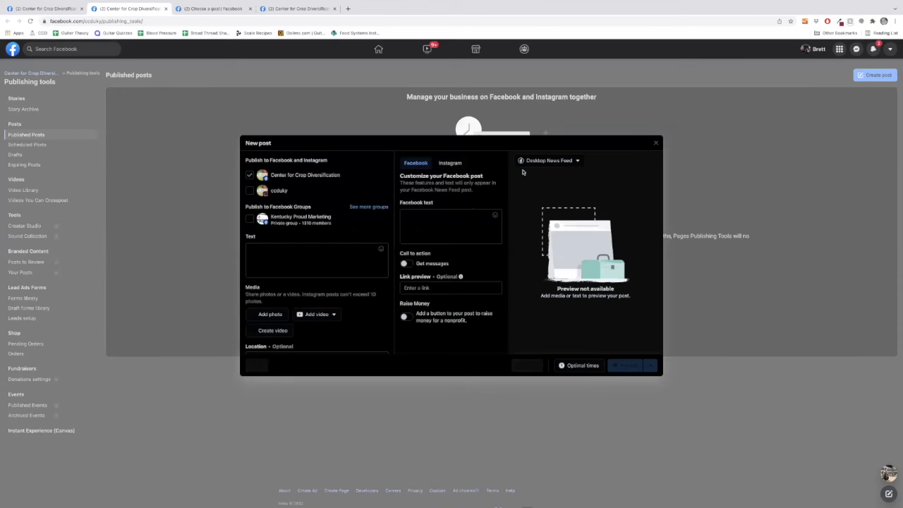
# Enter "We'll be a the market x time x address" as the post text and attach the photo of the greenhouse couple holding plants
pyautogui.click(280, 257)
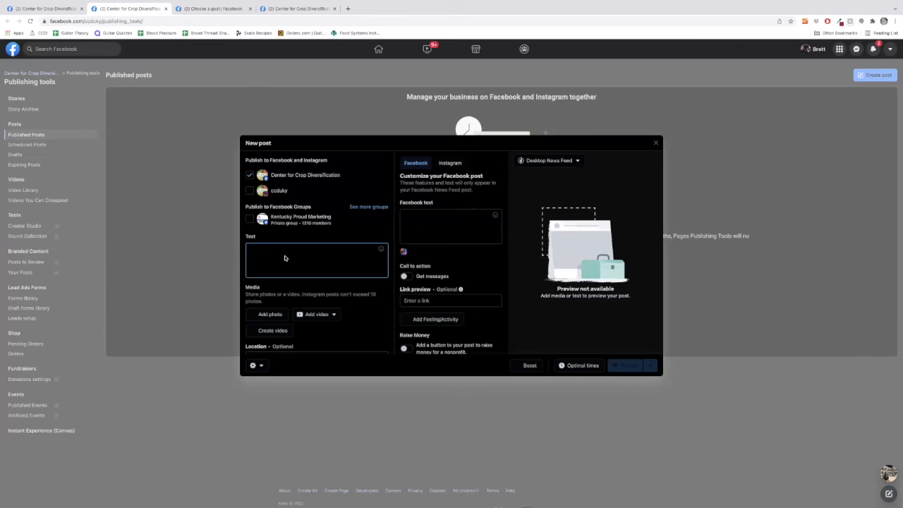
pyautogui.write("We'll be a the market x")
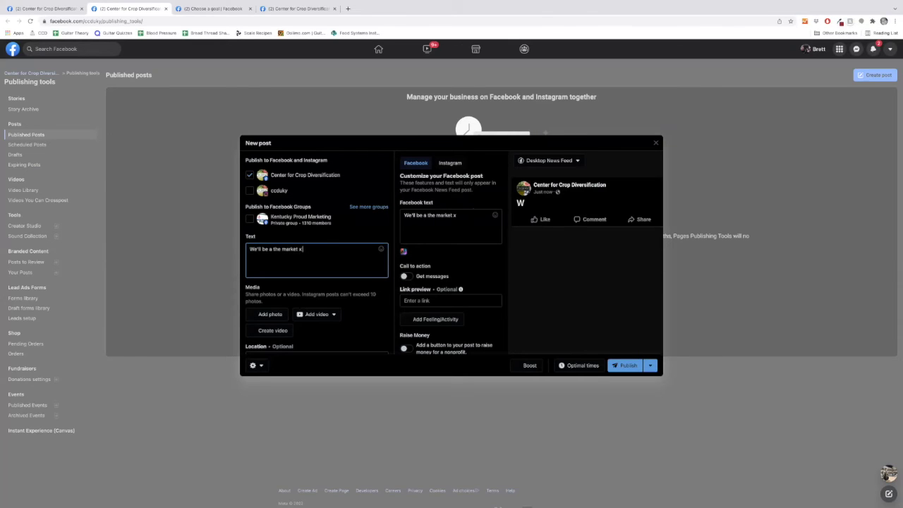
pyautogui.write(' time x address')
pyautogui.click(269, 314)
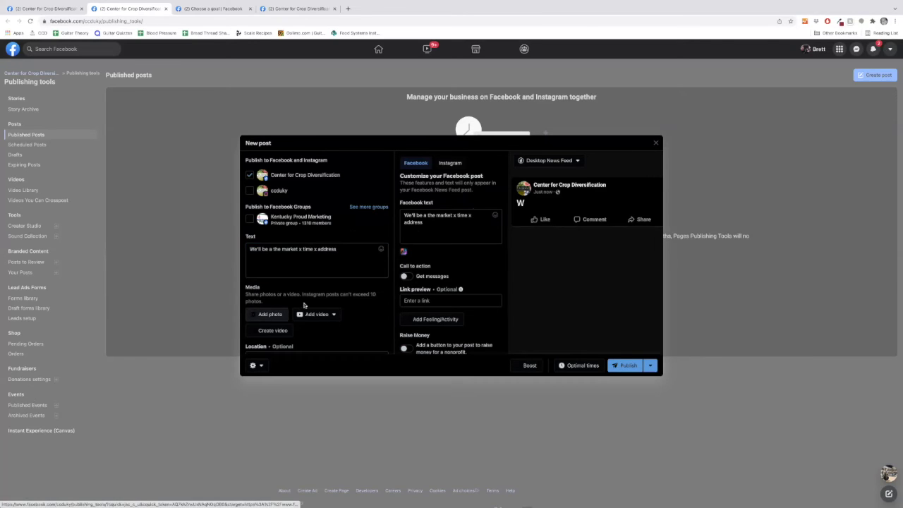
pyautogui.doubleClick(416, 235)
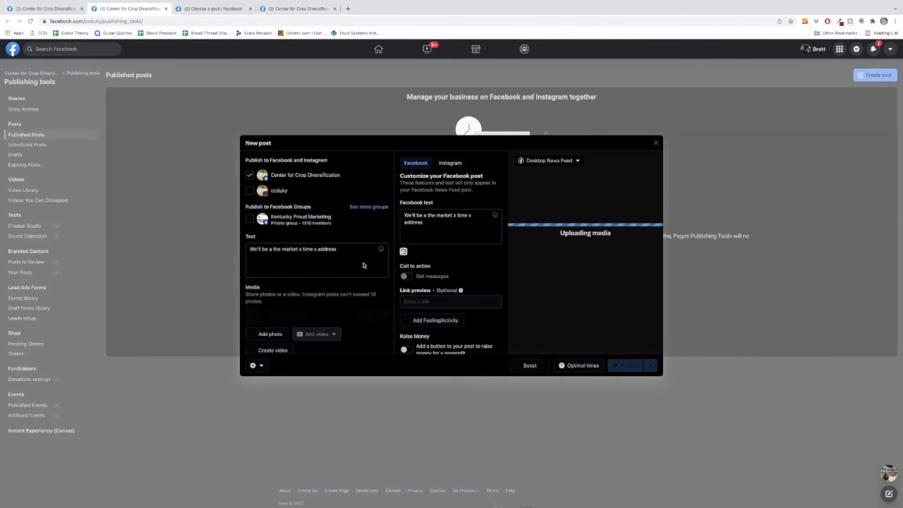
# Review the post preview, then examine the optimal times and the date and time settings for scheduling the post
pyautogui.scroll(-1, 350, 265)
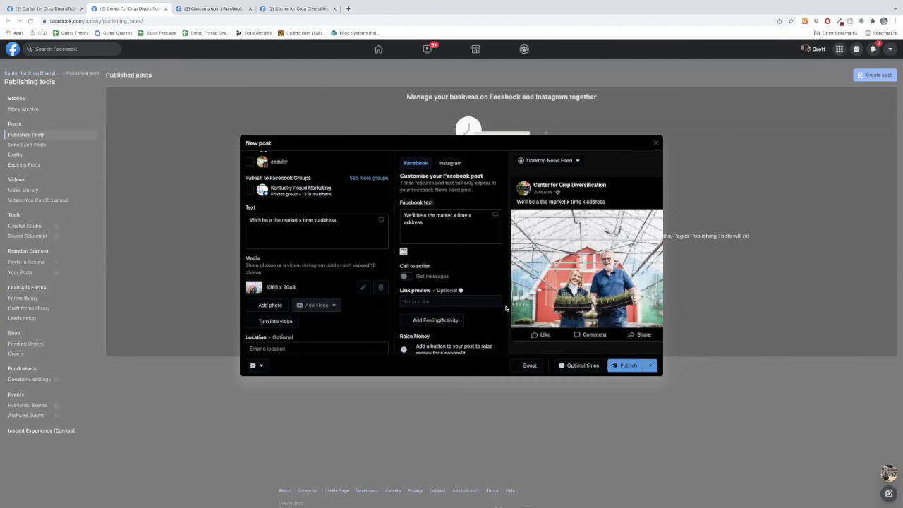
pyautogui.click(578, 367)
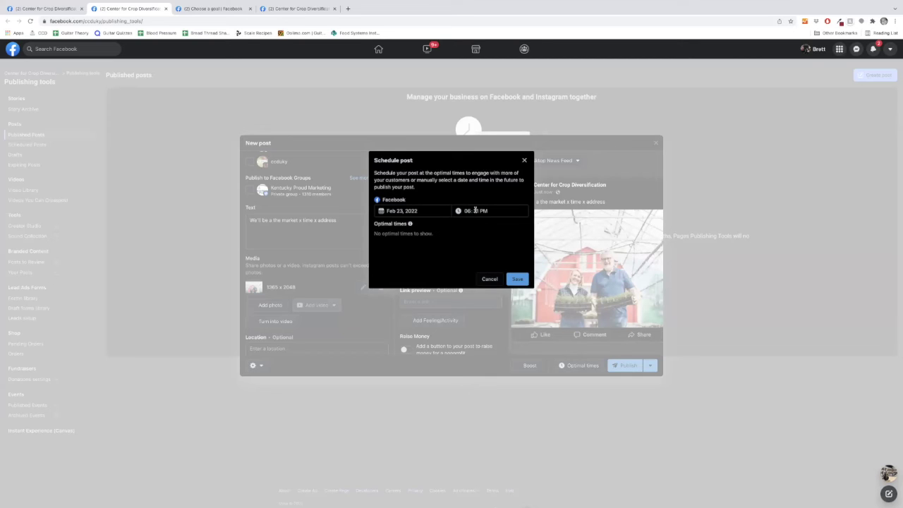
pyautogui.click(525, 162)
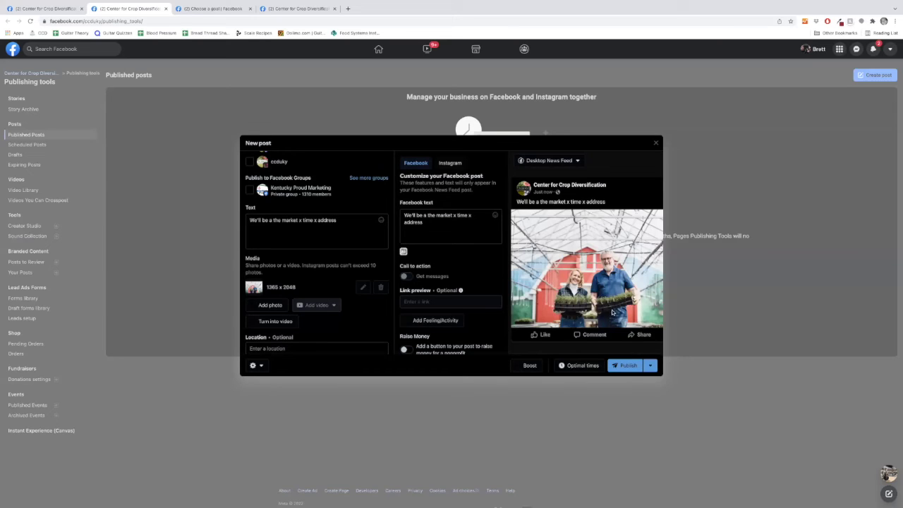
pyautogui.click(650, 365)
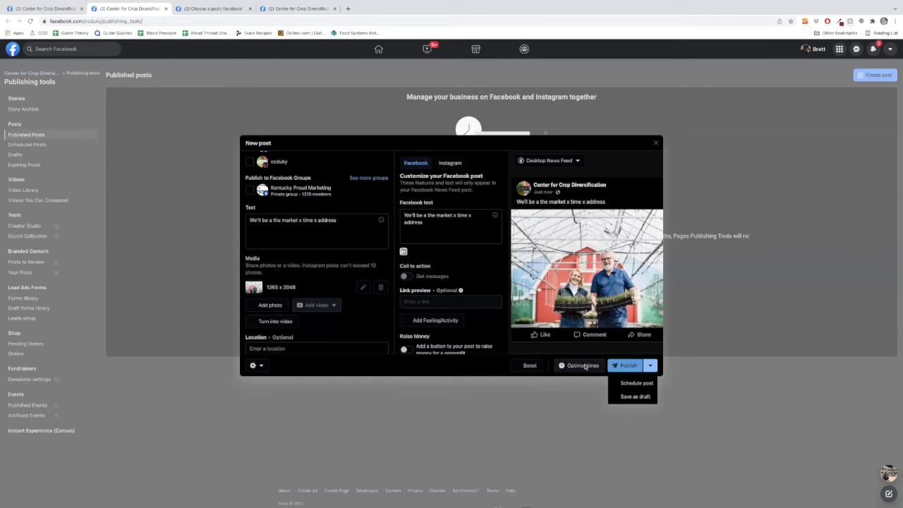
pyautogui.click(625, 365)
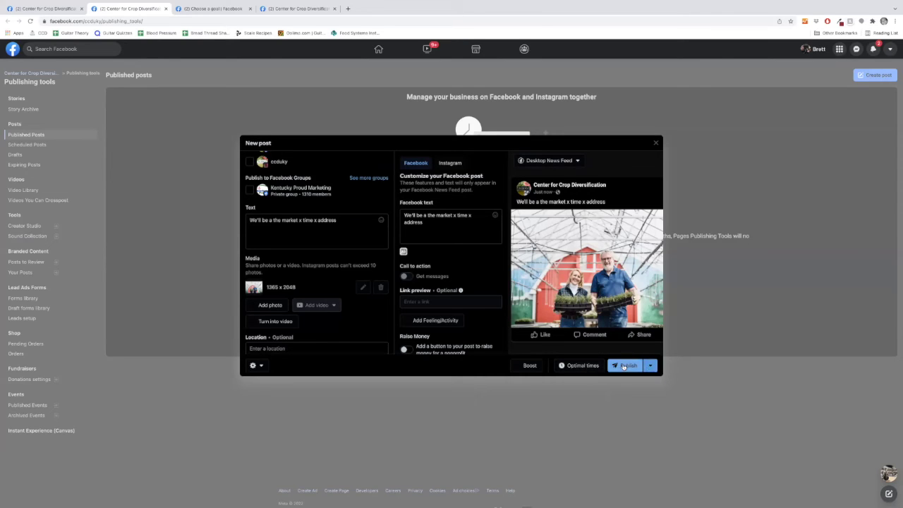
pyautogui.click(650, 366)
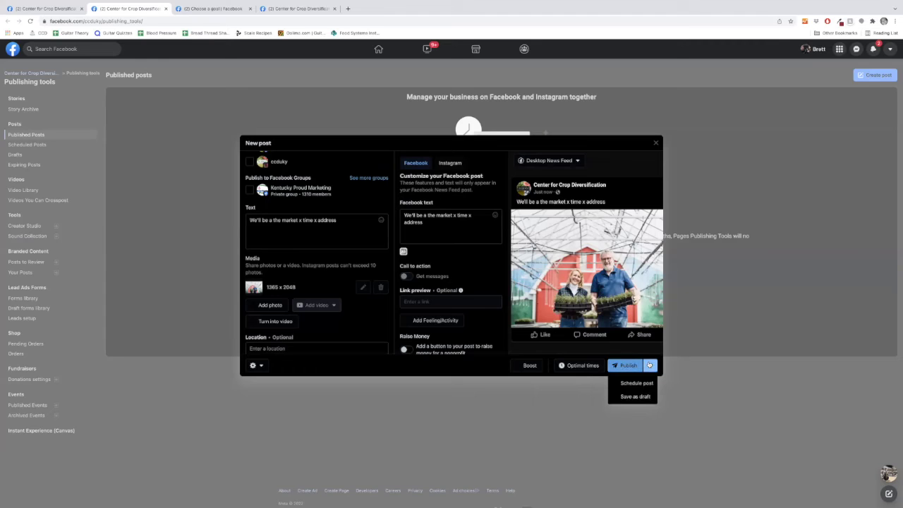
pyautogui.click(637, 383)
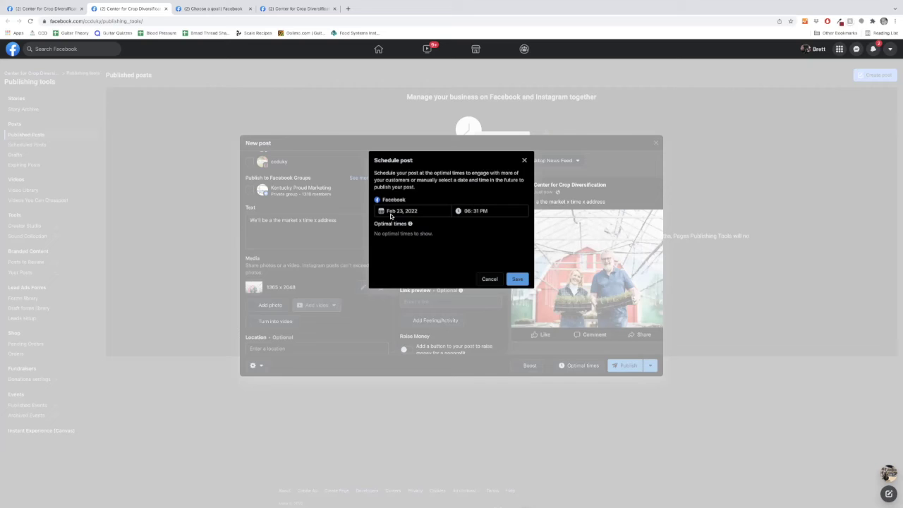
pyautogui.click(524, 160)
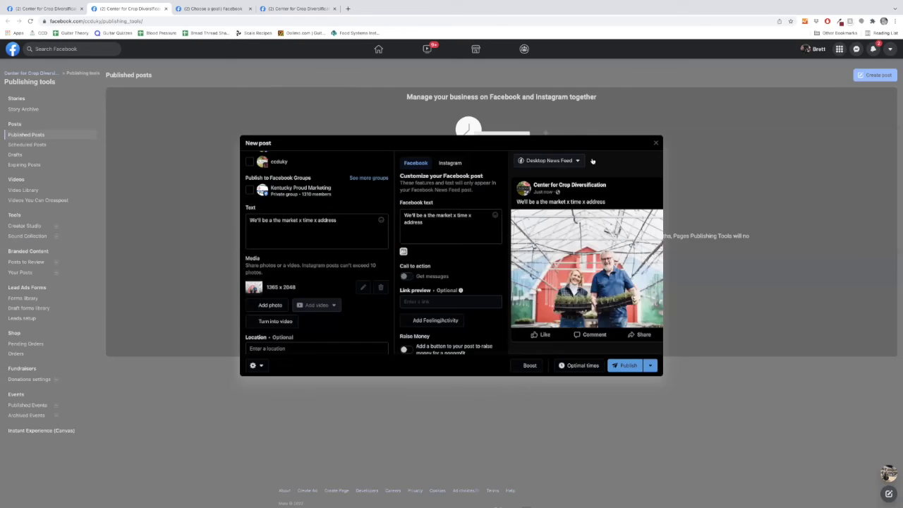
pyautogui.click(656, 144)
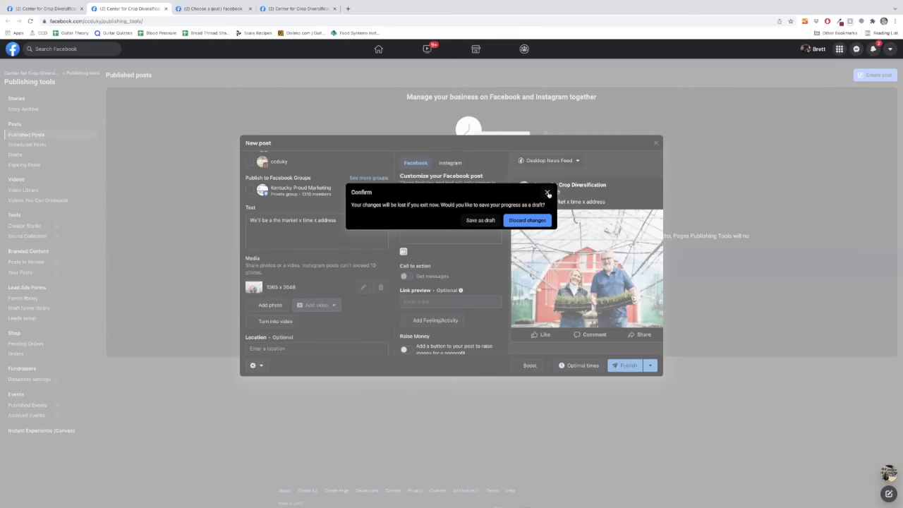
pyautogui.click(548, 193)
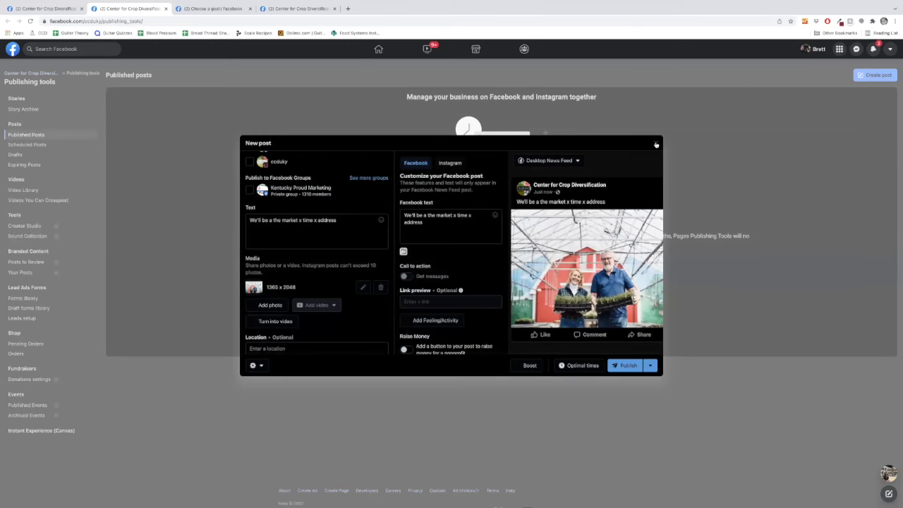
pyautogui.click(656, 144)
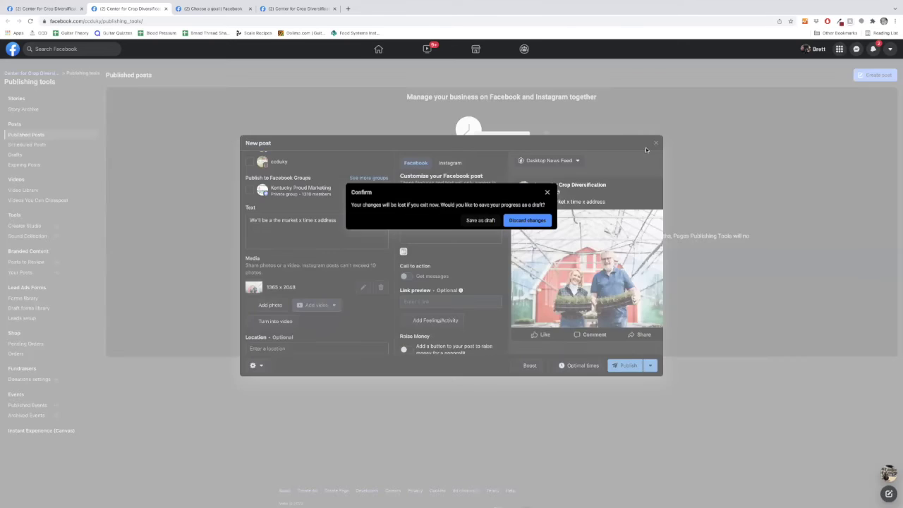
pyautogui.click(548, 193)
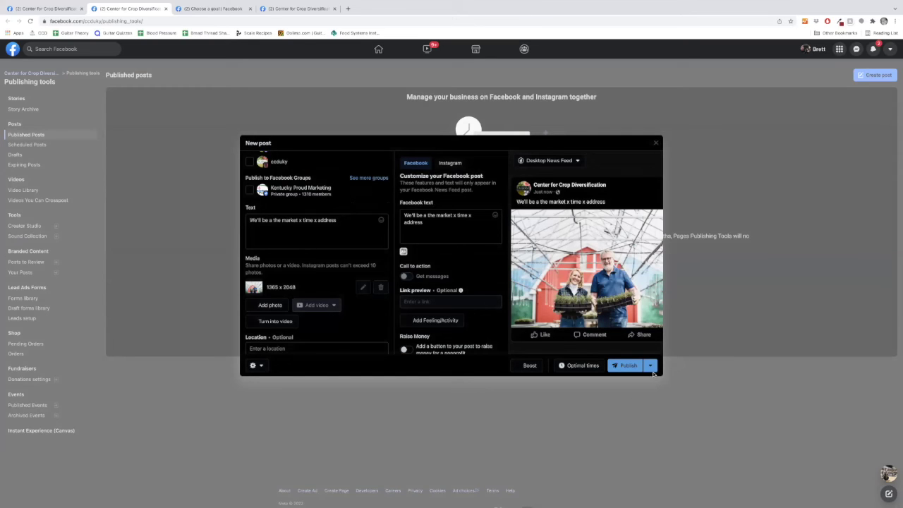
# Try to schedule the post for May 9, 2022, and leave the scheduling dialog without saving
pyautogui.click(650, 365)
pyautogui.click(646, 384)
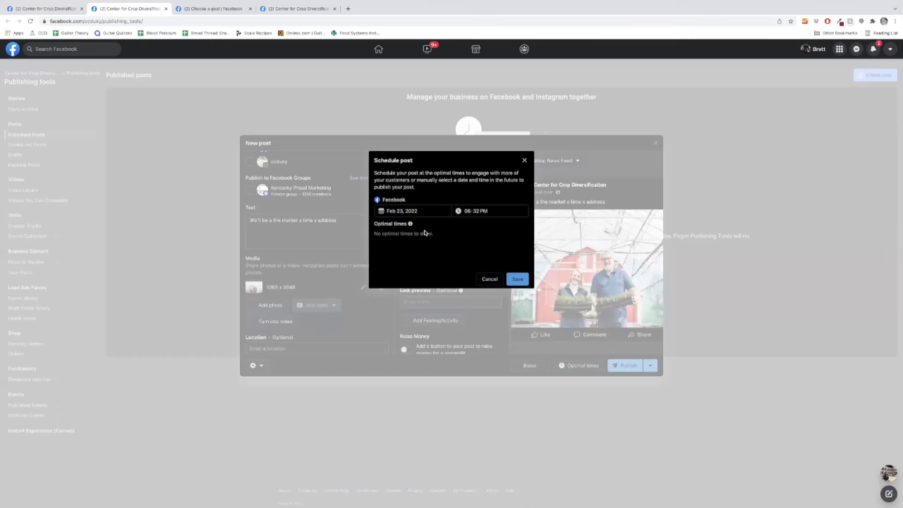
pyautogui.click(413, 211)
pyautogui.click(452, 226)
pyautogui.click(453, 226)
pyautogui.click(452, 226)
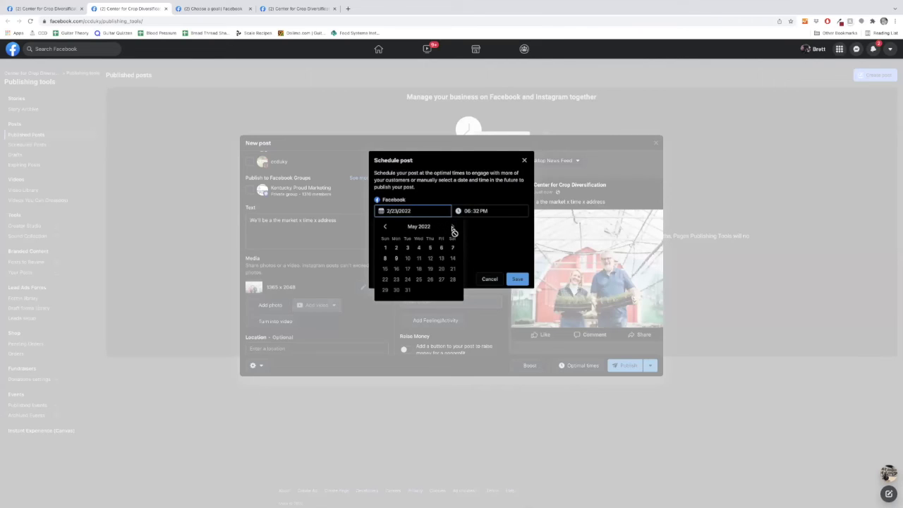
pyautogui.click(397, 258)
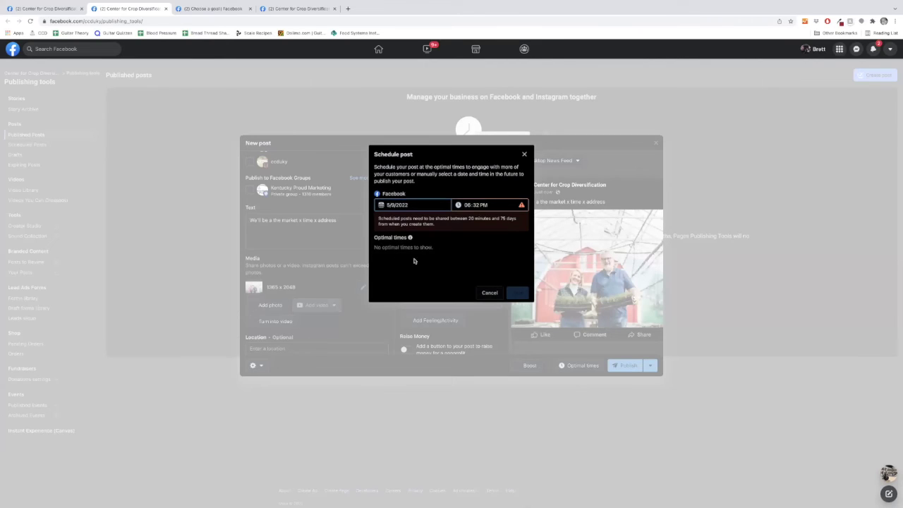
pyautogui.click(525, 153)
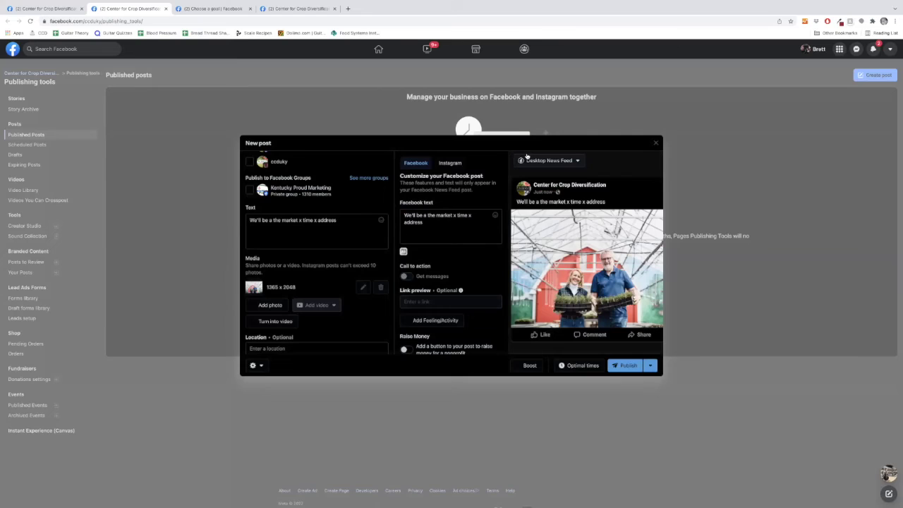
# Discard the changes to the new post and return to the Center for Crop Diversification page with its open post composer
pyautogui.click(656, 144)
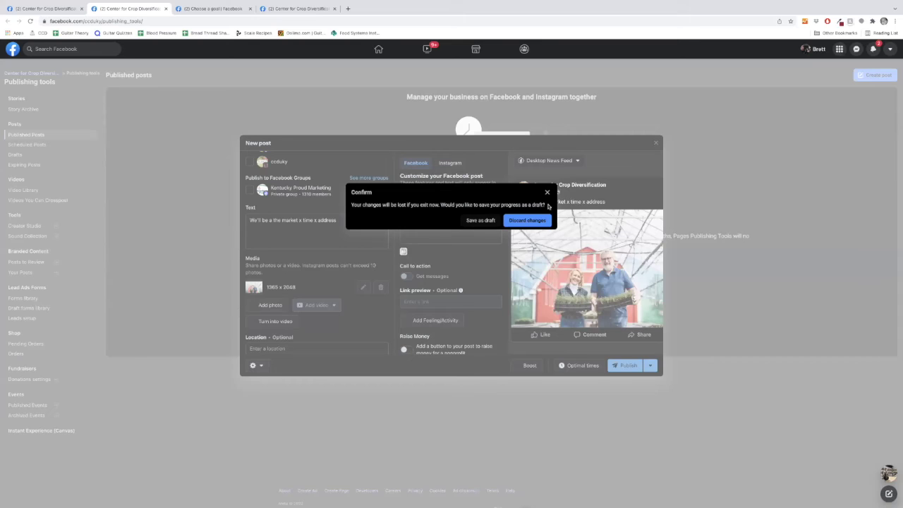
pyautogui.click(525, 220)
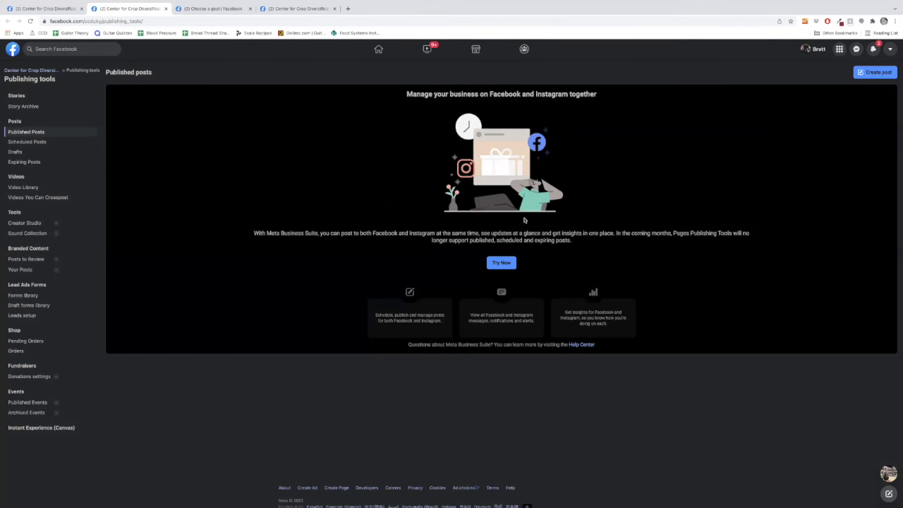
pyautogui.moveTo(257, 3)
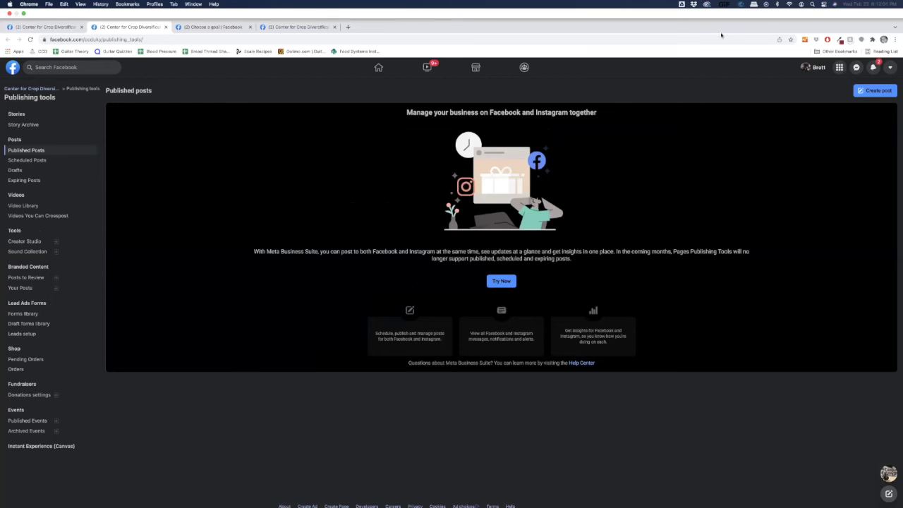
pyautogui.click(39, 27)
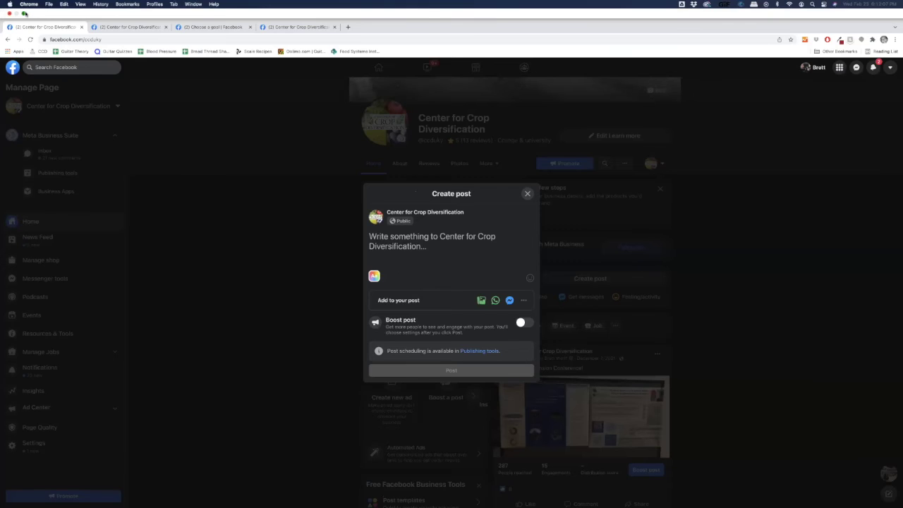
# Take the browser out of full screen, switch to PowerPoint, and present from the Insights slide that follows "Key Skills"
pyautogui.click(25, 13)
pyautogui.press('super+Tab')
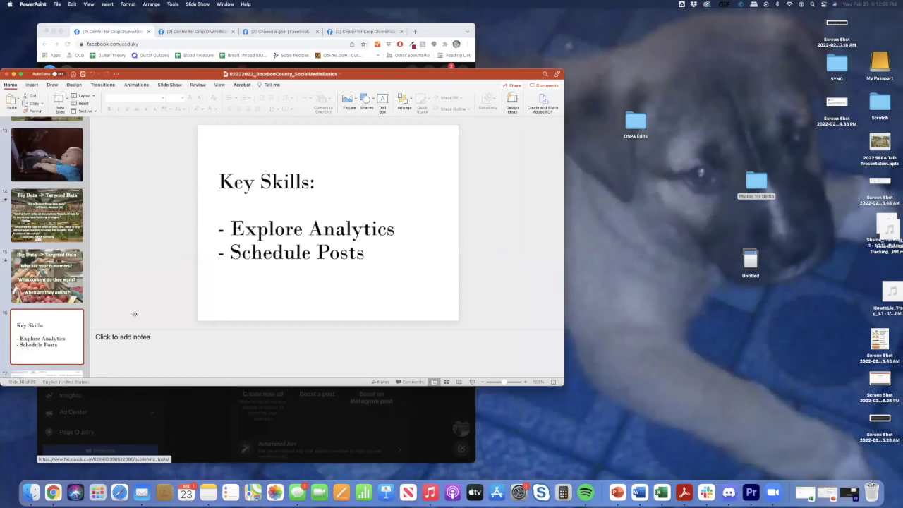
pyautogui.scroll(-3, 42, 282)
pyautogui.click(45, 281)
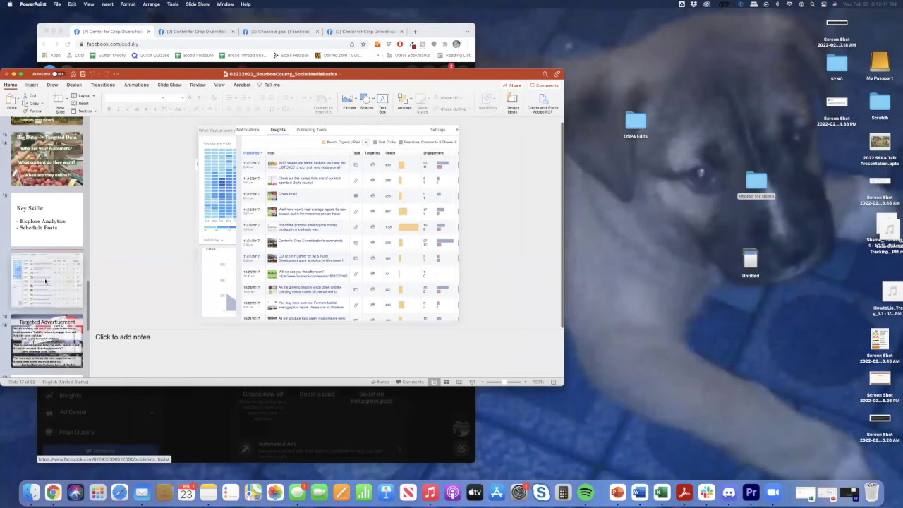
pyautogui.click(472, 381)
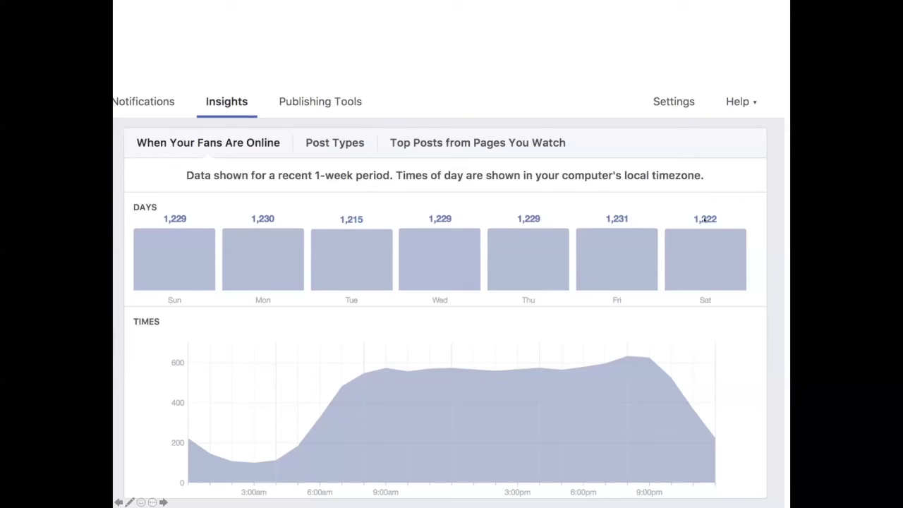
# Advance the slide show to the "Targeted Advertisement" slide, briefly revisiting the Insights slide before it
pyautogui.click(765, 281)
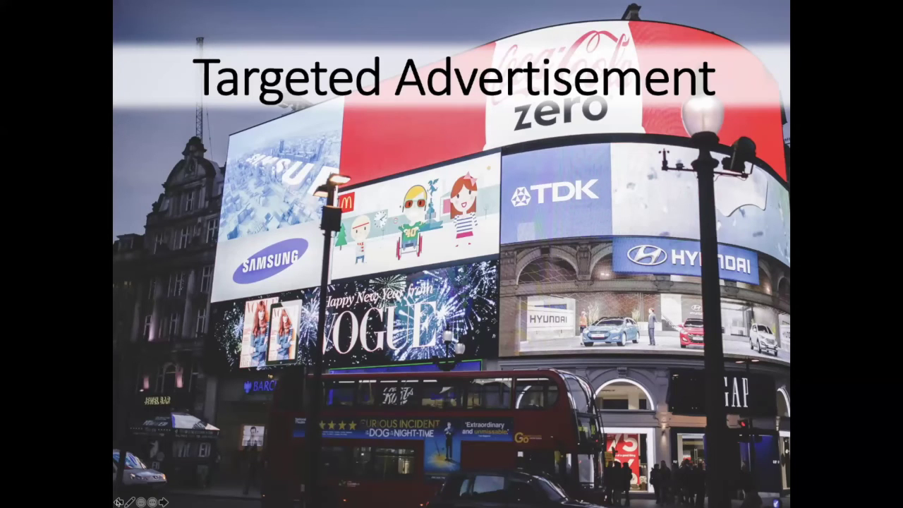
pyautogui.click(119, 501)
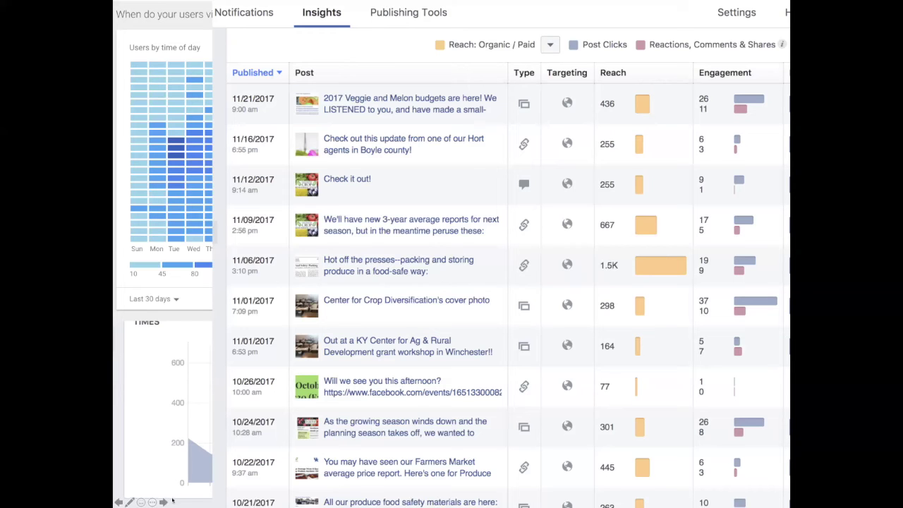
pyautogui.click(164, 502)
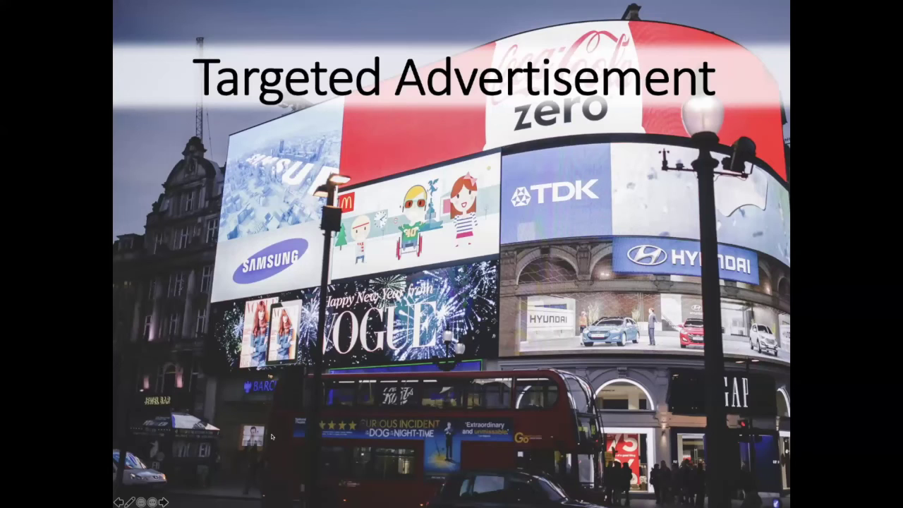
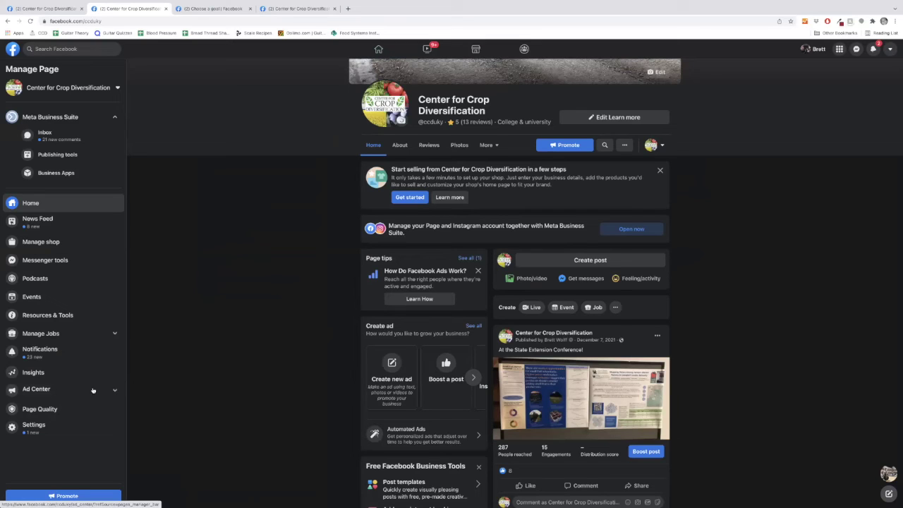
# Open the page's Ad Center and start creating a new ad using text, photos or videos
pyautogui.click(29, 390)
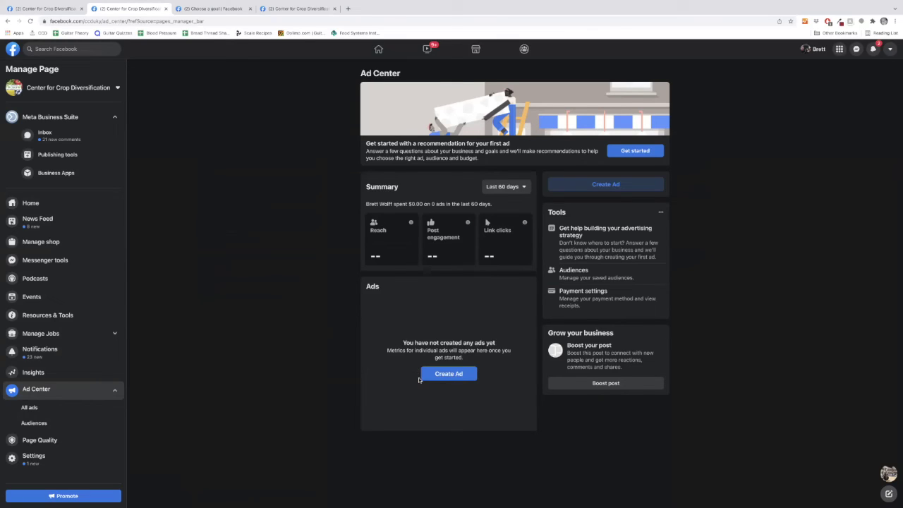
pyautogui.click(448, 374)
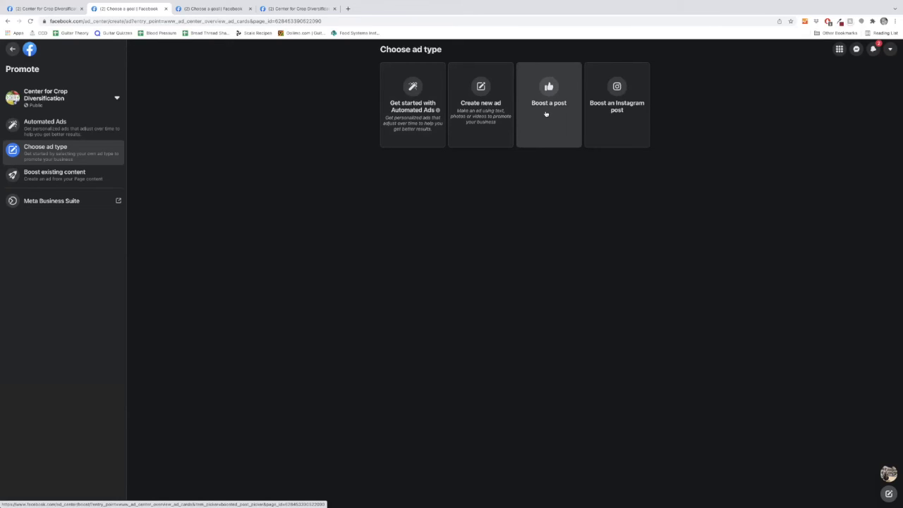
pyautogui.click(479, 133)
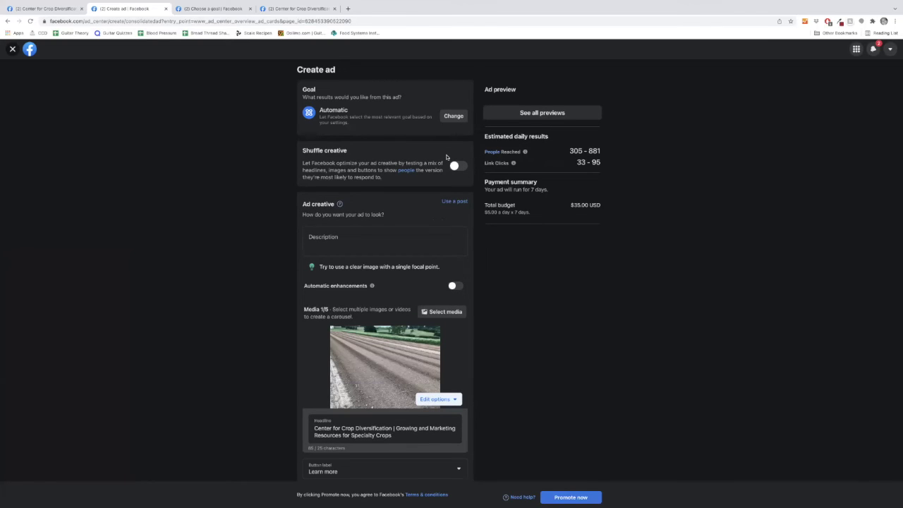
# Replace the ad's field photo with the pexels-greta-hoffman image from the ad account's media
pyautogui.scroll(-1, 446, 157)
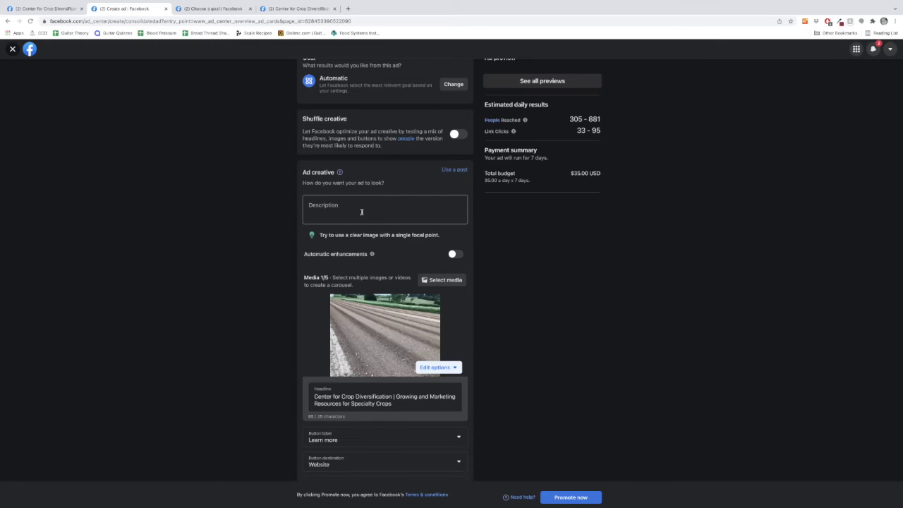
pyautogui.scroll(-2, 353, 233)
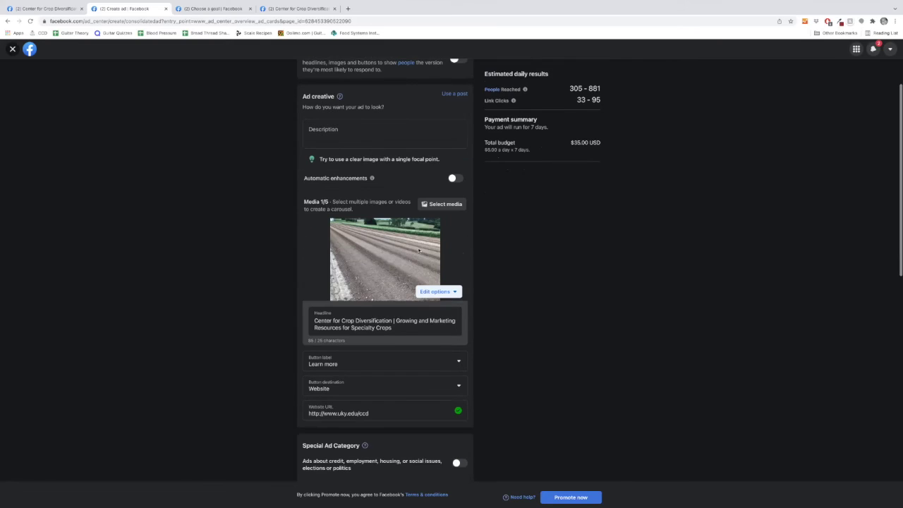
pyautogui.scroll(-1, 337, 237)
pyautogui.scroll(1, 381, 226)
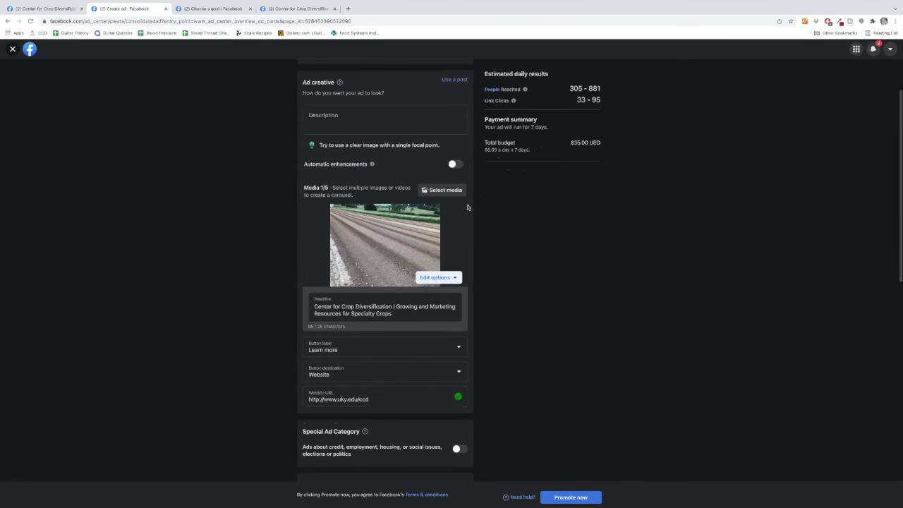
pyautogui.click(439, 189)
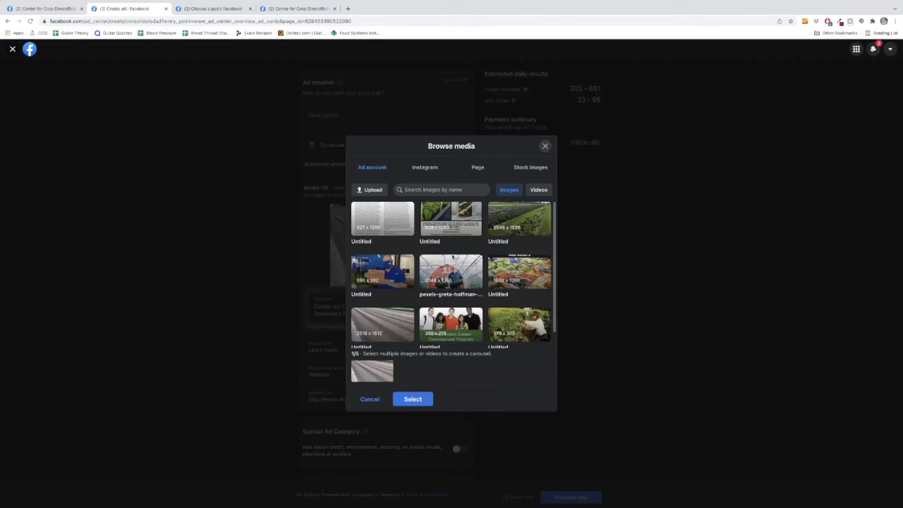
pyautogui.click(452, 275)
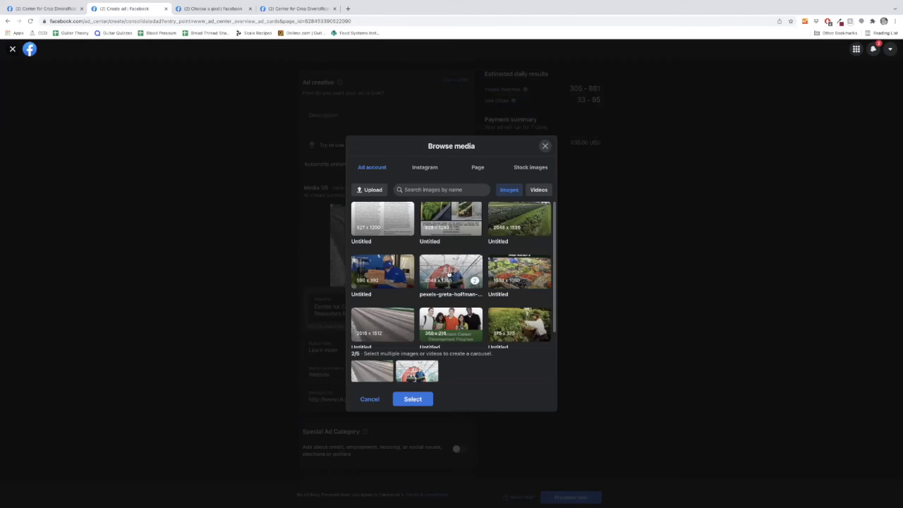
pyautogui.click(378, 371)
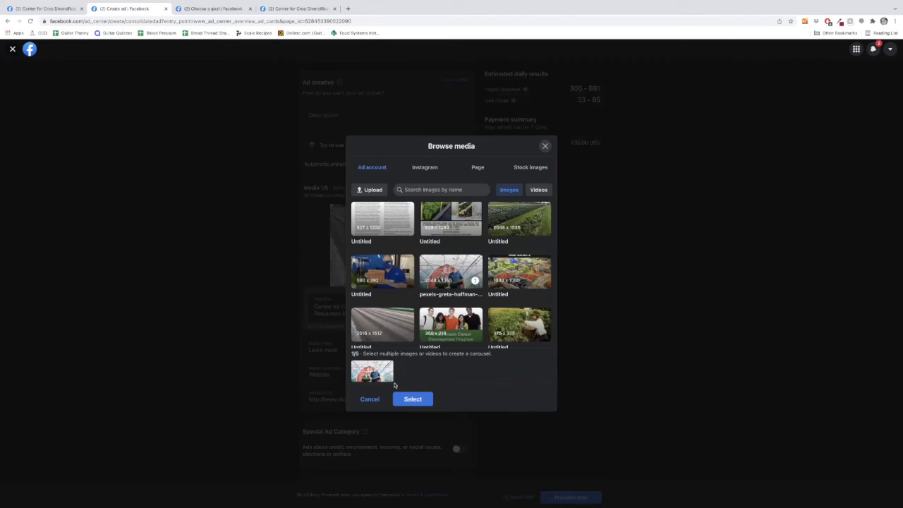
pyautogui.click(412, 399)
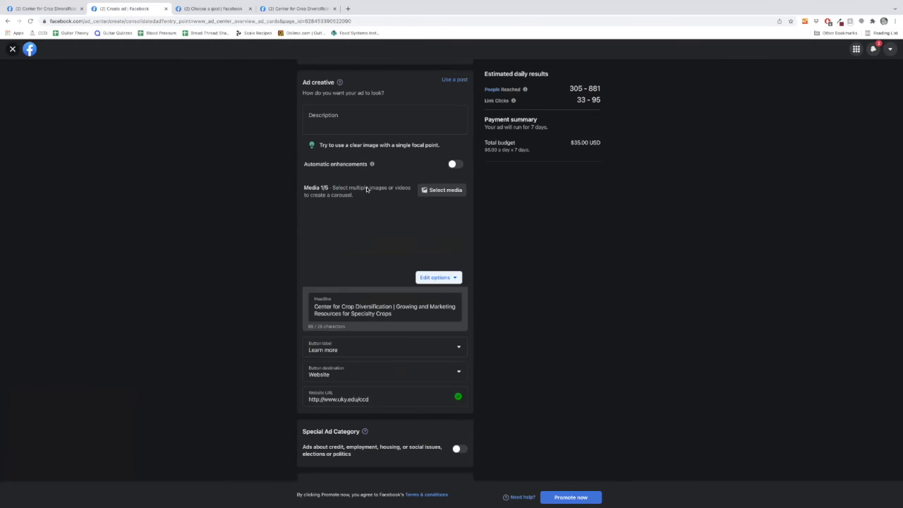
# Review the available button labels for the ad and keep "Learn more"
pyautogui.click(356, 347)
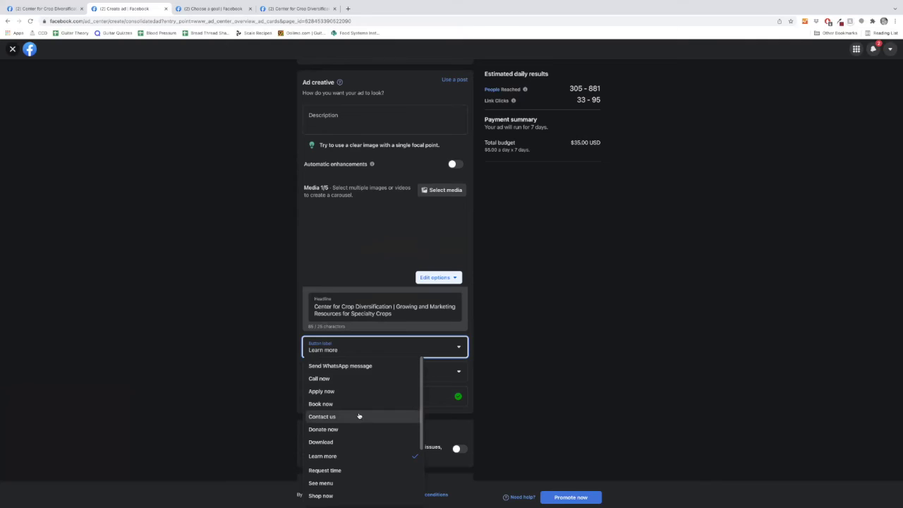
pyautogui.scroll(-1, 358, 416)
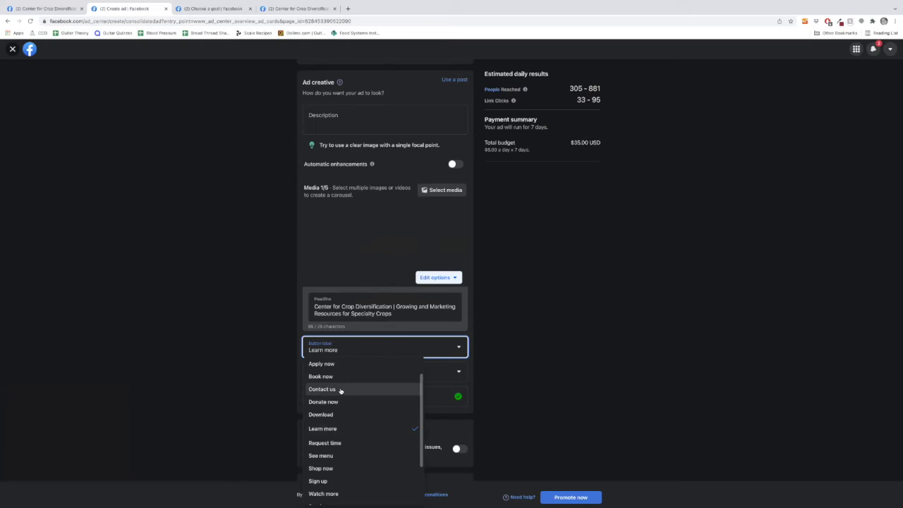
pyautogui.scroll(-3, 343, 404)
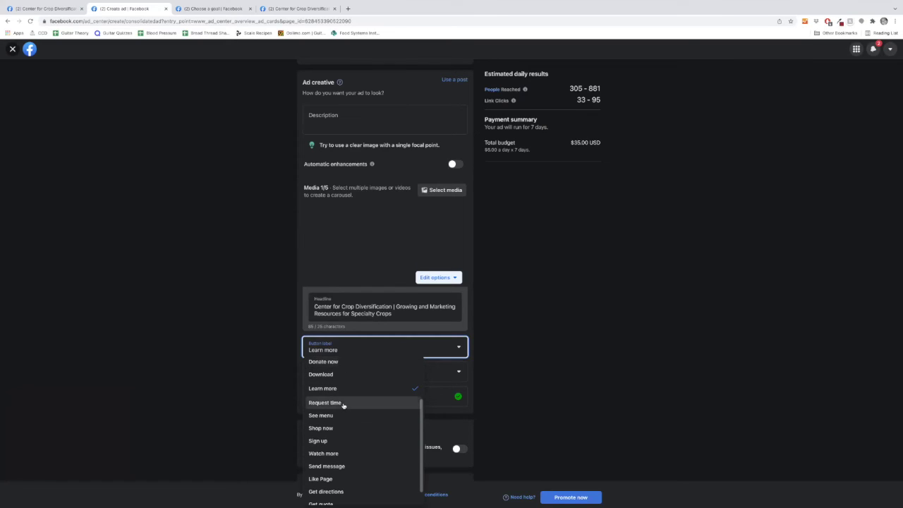
pyautogui.click(415, 389)
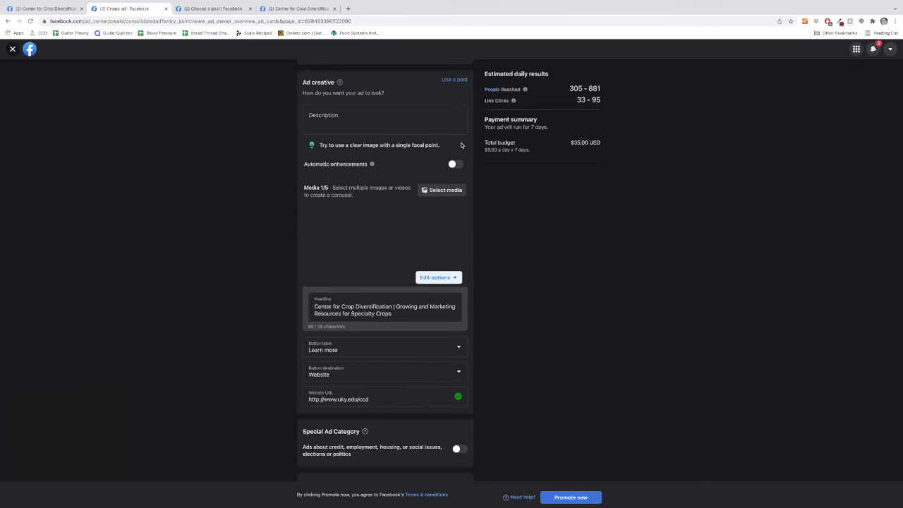
# Use the Facebook post published on Sep 23, 2021 about the cut flowers publication as the ad creative
pyautogui.click(455, 79)
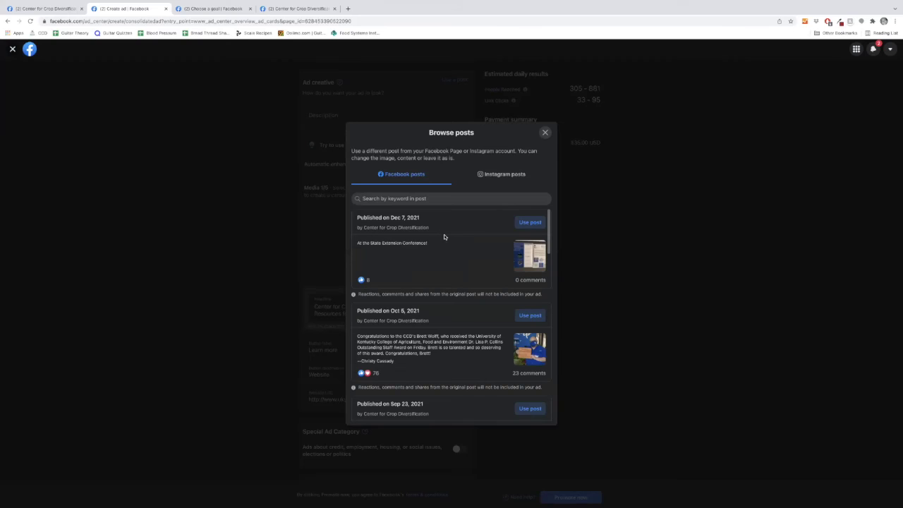
pyautogui.scroll(-2, 444, 237)
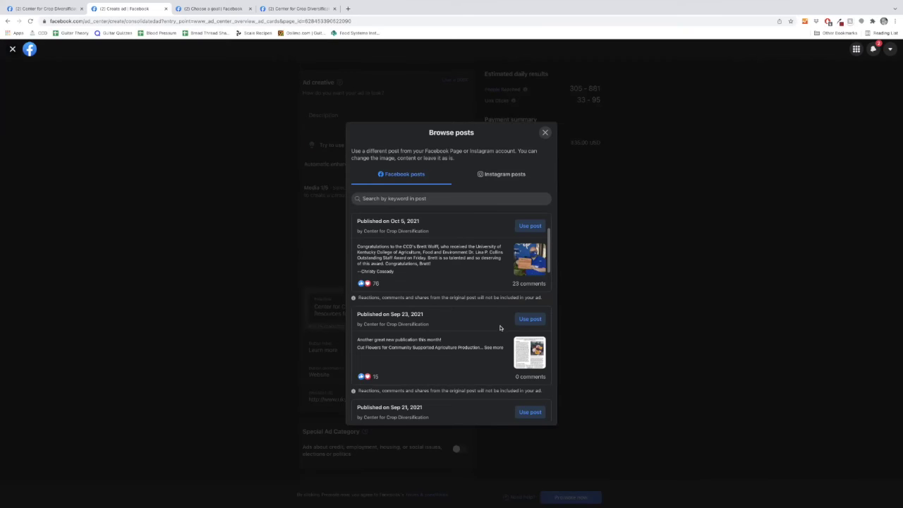
pyautogui.click(520, 321)
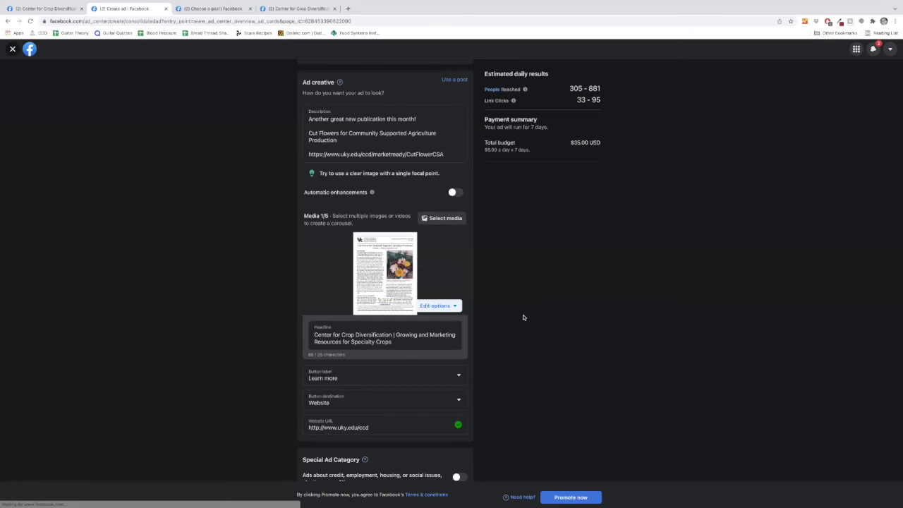
# Choose the saved "Target Customers" audience for the ad
pyautogui.scroll(-1, 433, 278)
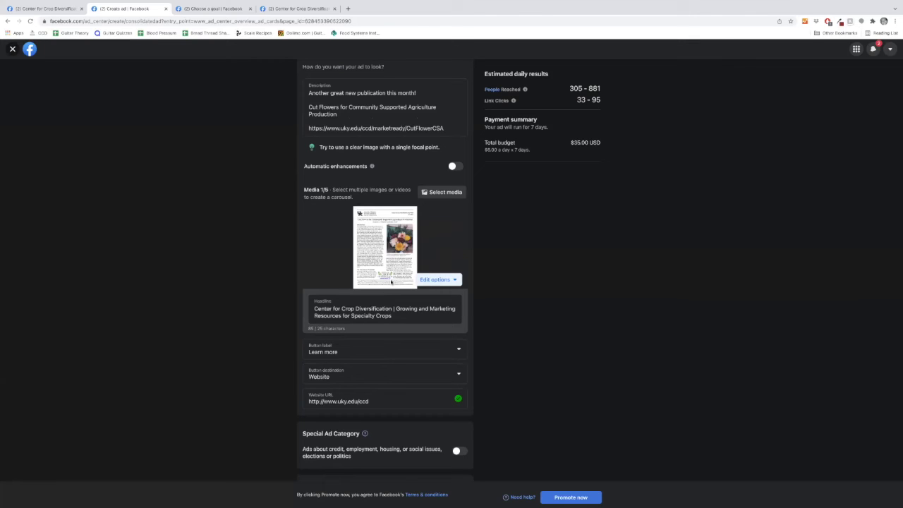
pyautogui.scroll(-3, 352, 274)
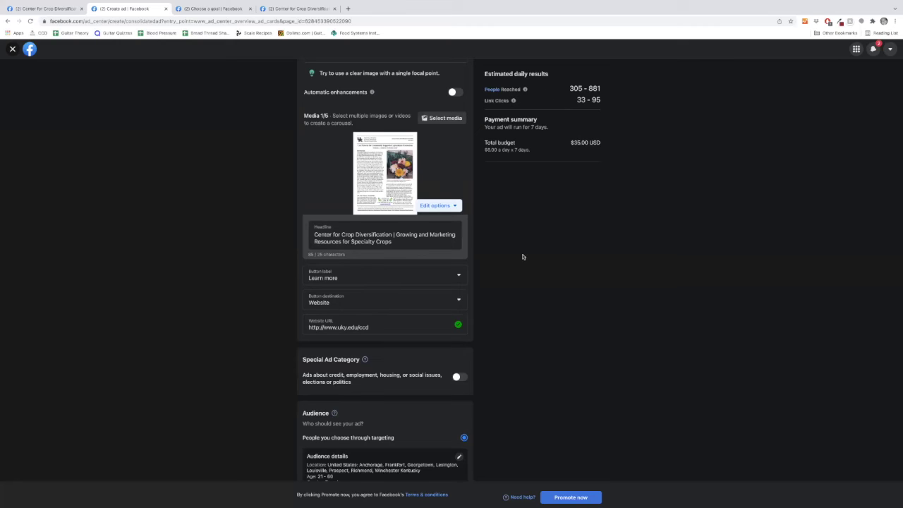
pyautogui.scroll(-2, 437, 266)
pyautogui.scroll(-3, 437, 268)
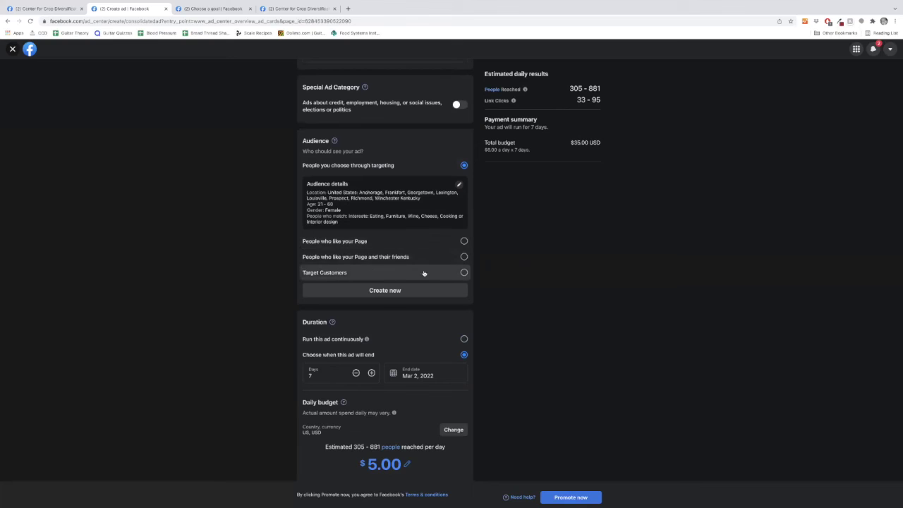
pyautogui.click(464, 273)
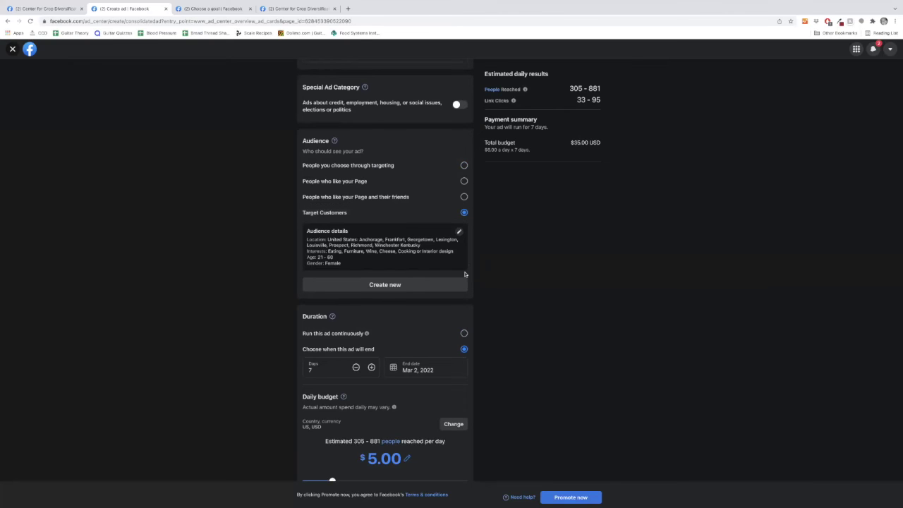
# Edit the "Target Customers" audience and set its age range to 25–45
pyautogui.click(459, 232)
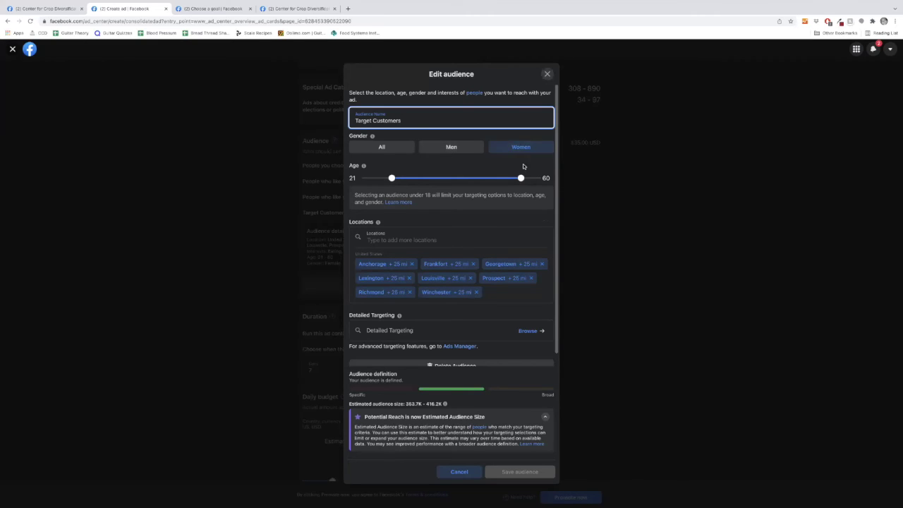
pyautogui.moveTo(521, 178); pyautogui.dragTo(473, 180)
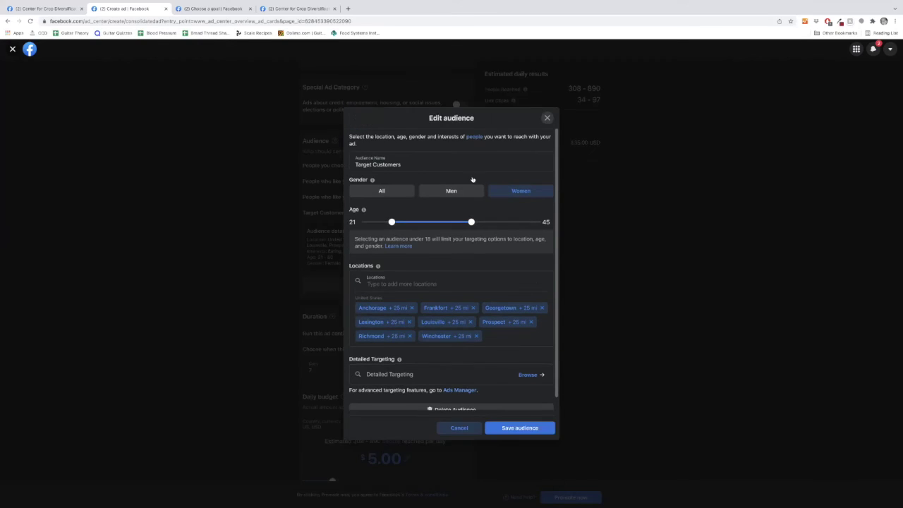
pyautogui.moveTo(393, 178); pyautogui.dragTo(405, 178)
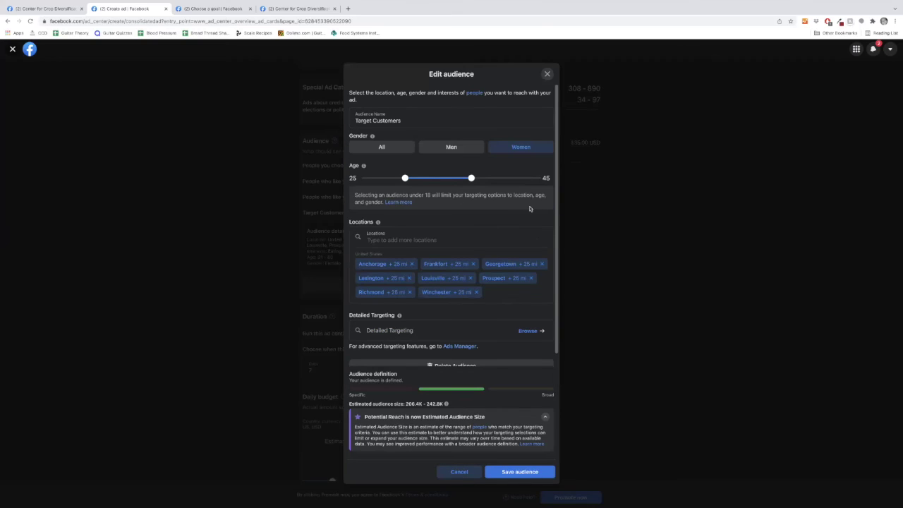
# Add Paris, Kentucky, United States to the audience's locations and save the audience
pyautogui.scroll(-1, 527, 220)
pyautogui.scroll(-1, 528, 220)
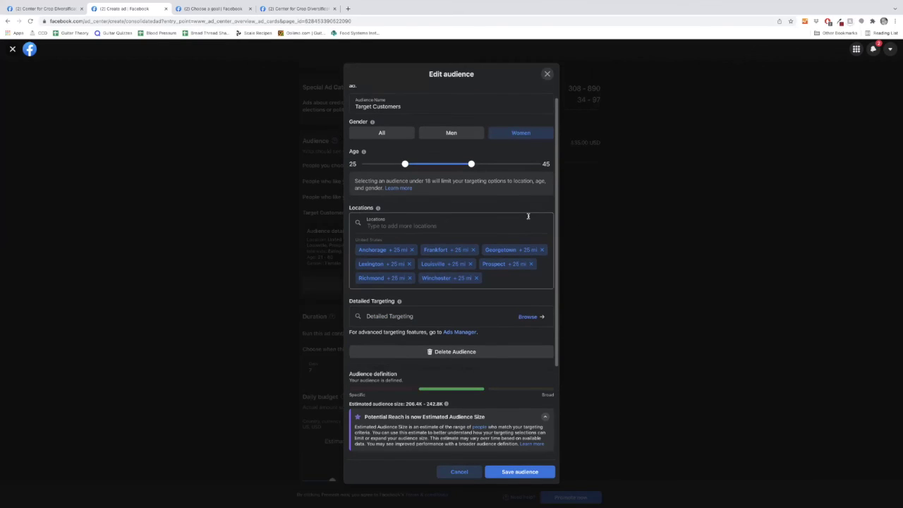
pyautogui.click(417, 227)
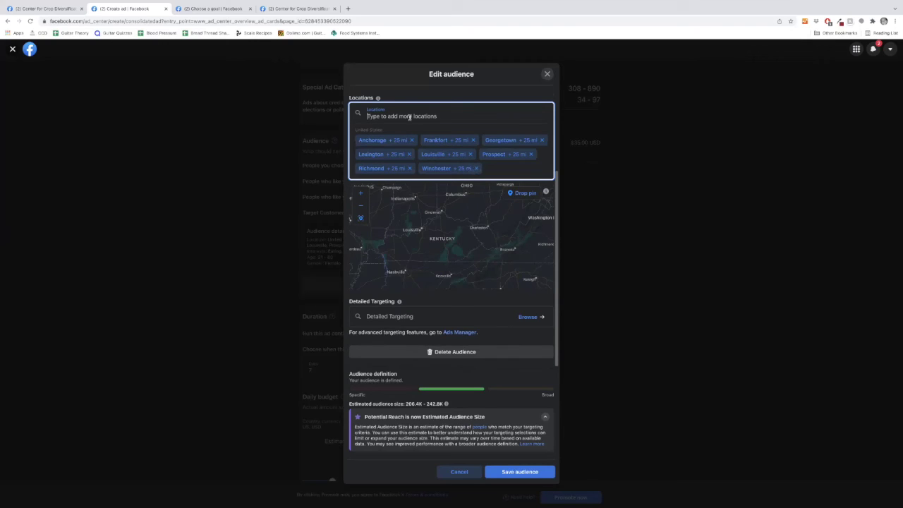
pyautogui.write('Paris, K')
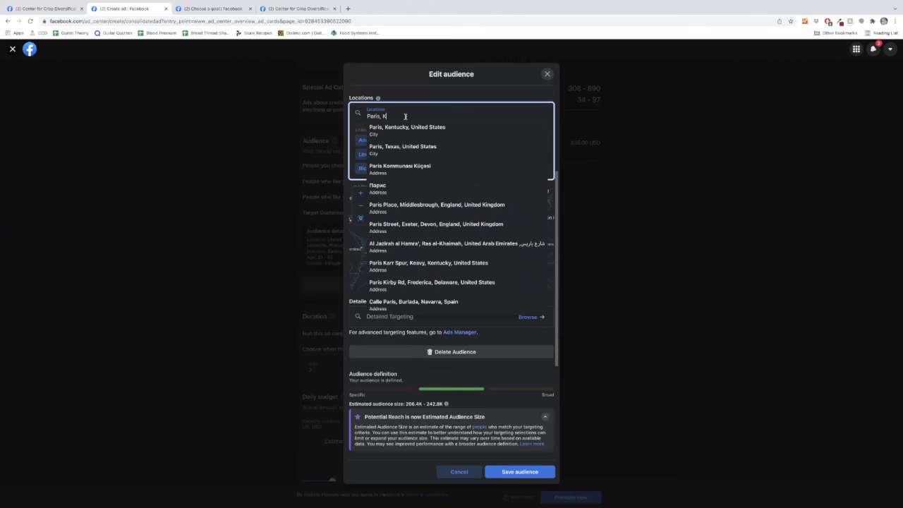
pyautogui.click(405, 132)
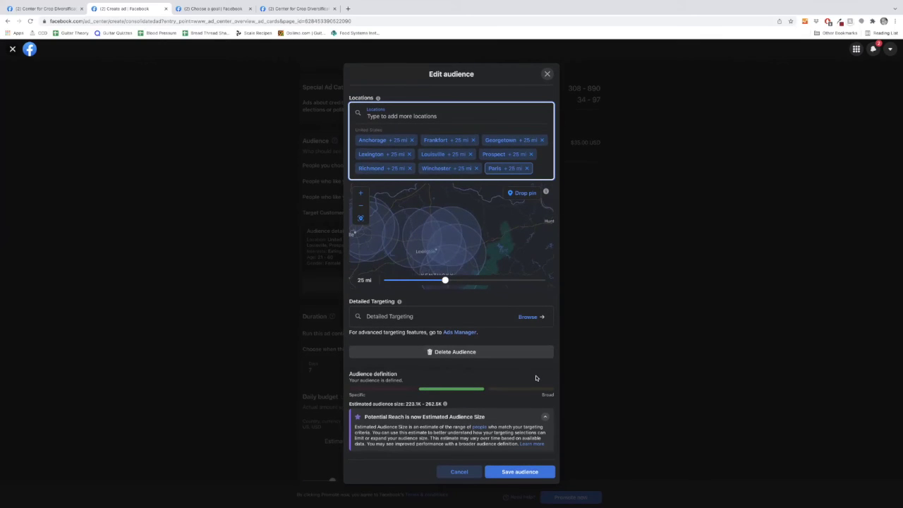
pyautogui.click(511, 472)
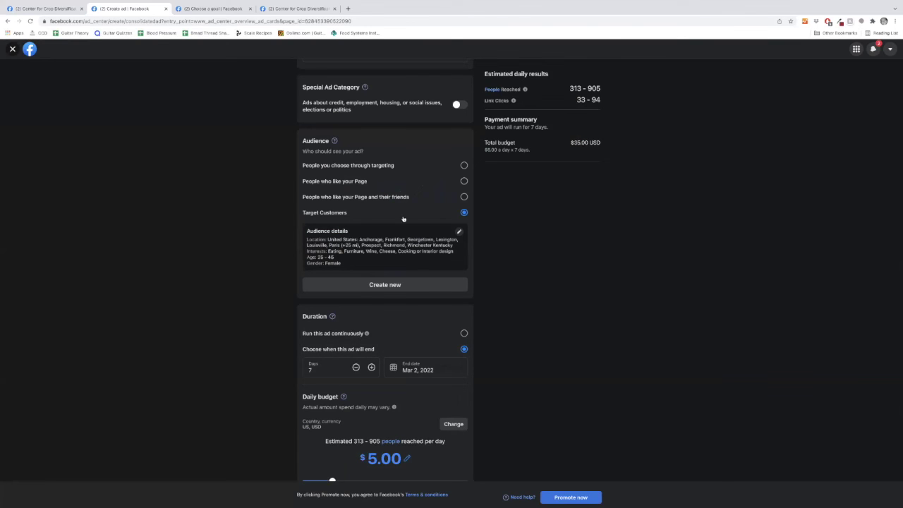
# View the calendar for the ad's end date, and set the ad to run continuously instead
pyautogui.scroll(-1, 424, 327)
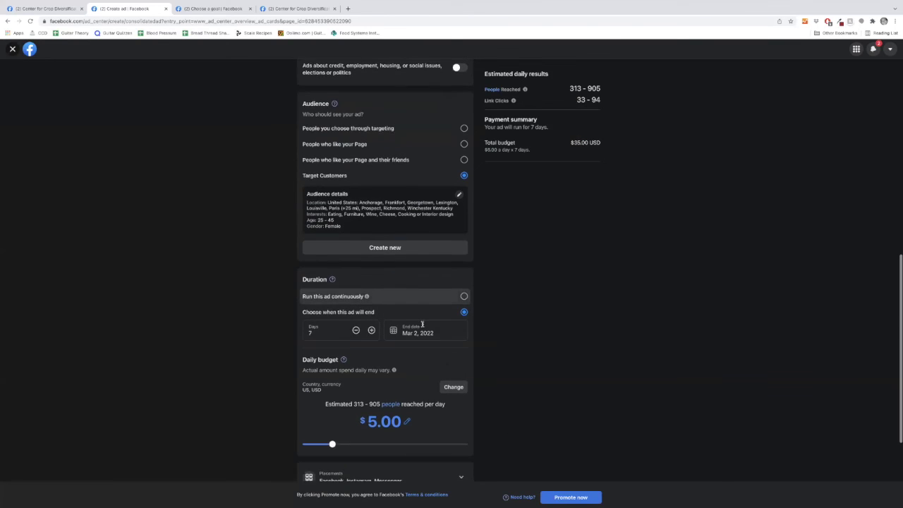
pyautogui.scroll(-3, 422, 325)
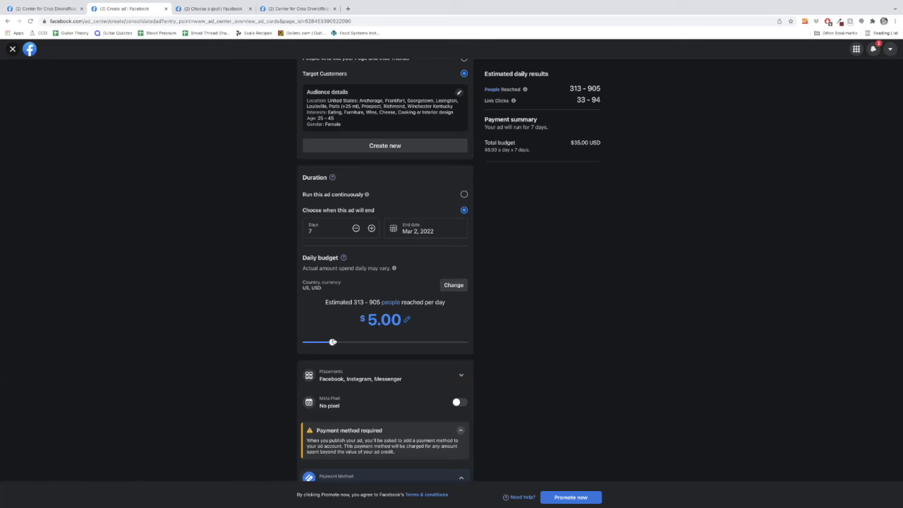
pyautogui.click(418, 231)
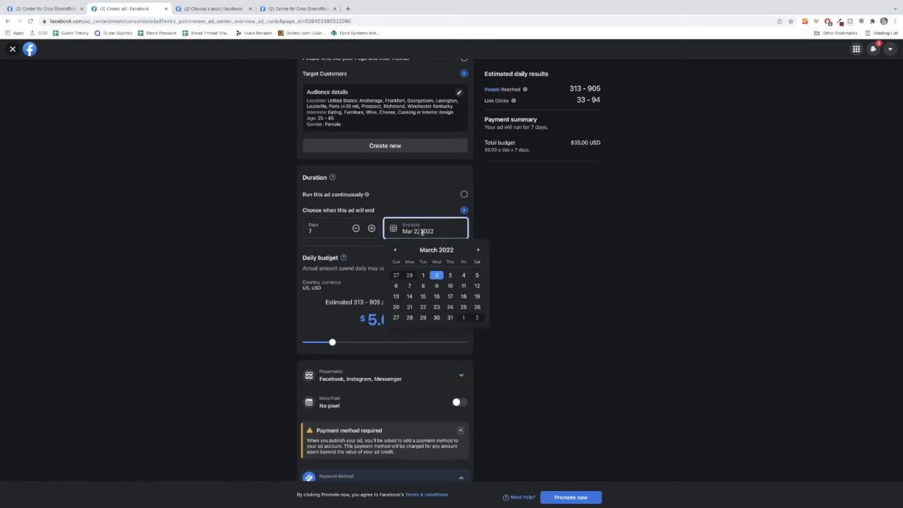
pyautogui.click(416, 194)
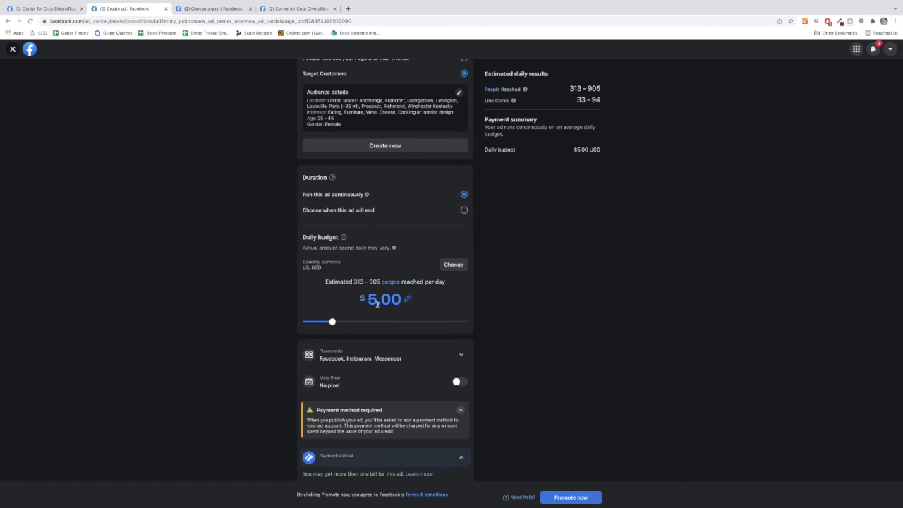
# Try daily budgets of $1.00 and $500.00 for the ad, and return to $5.00
pyautogui.moveTo(321, 325); pyautogui.dragTo(303, 324)
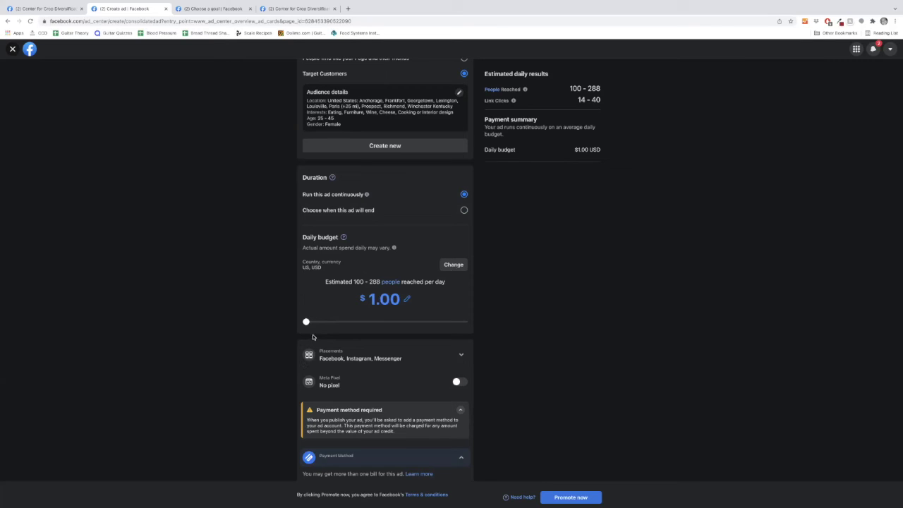
pyautogui.moveTo(306, 323); pyautogui.dragTo(534, 315)
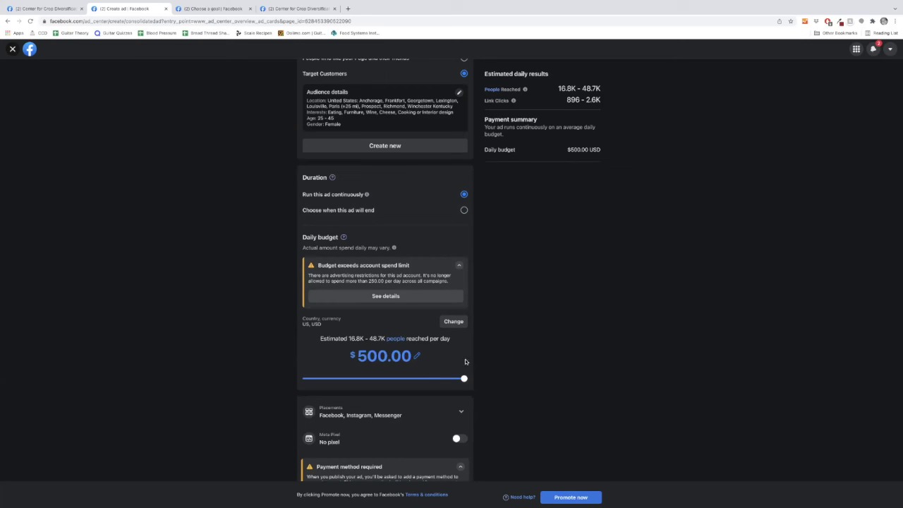
pyautogui.moveTo(463, 377); pyautogui.dragTo(332, 331)
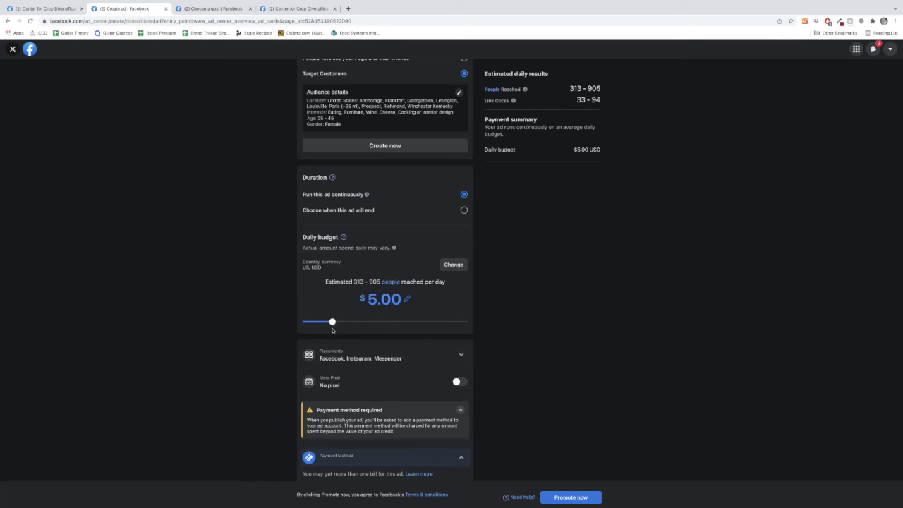
# Set the daily budget to $10.00 and have the ad run for 7 days, ending Mar 2, 2022
pyautogui.moveTo(333, 323); pyautogui.dragTo(365, 322)
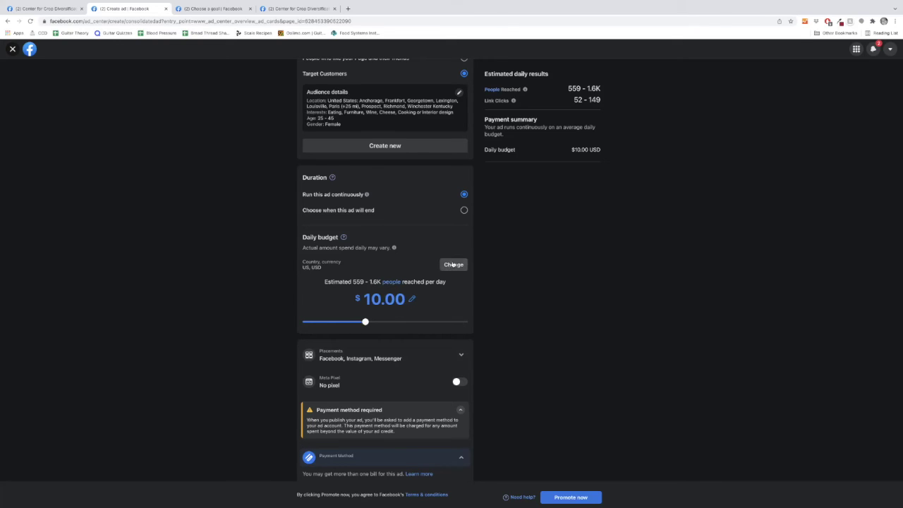
pyautogui.scroll(1, 453, 264)
pyautogui.click(463, 232)
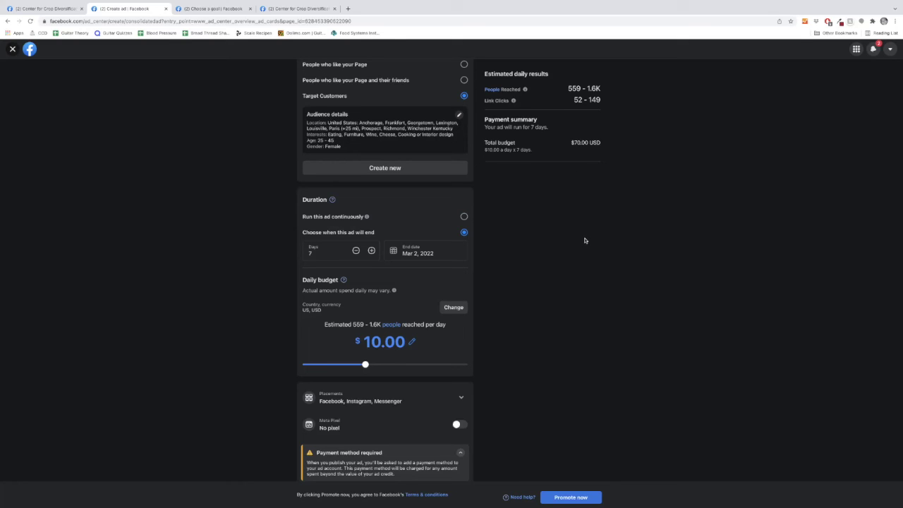
# Review the ad's audience, duration, daily budget, placements and payment method settings
pyautogui.scroll(-1, 585, 240)
pyautogui.scroll(-1, 586, 238)
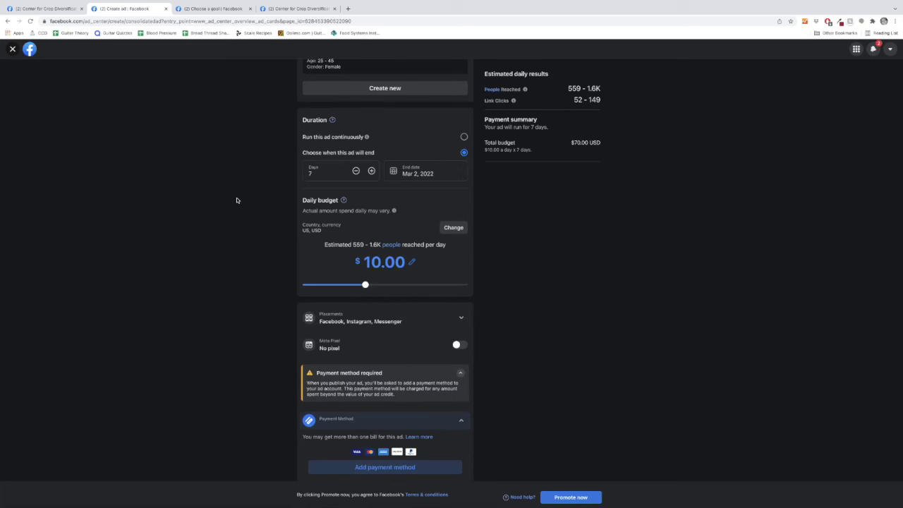
pyautogui.scroll(1, 237, 198)
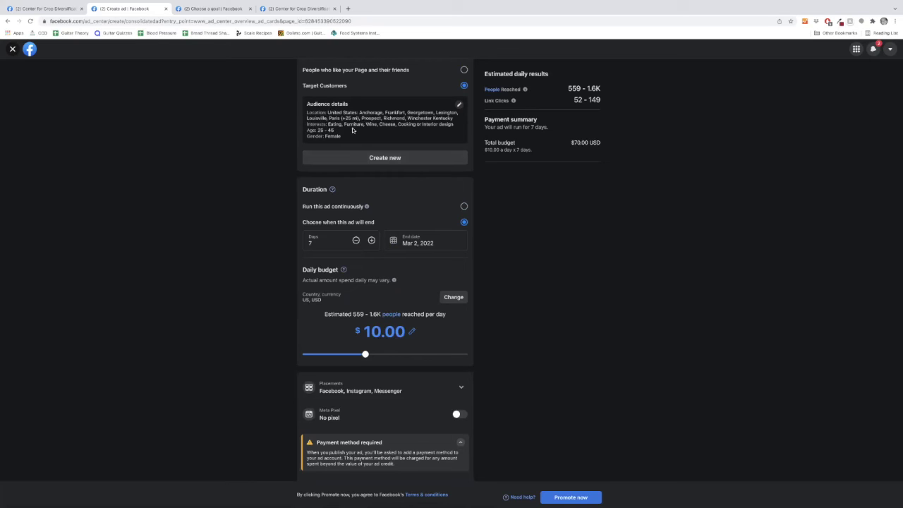
pyautogui.scroll(3, 353, 129)
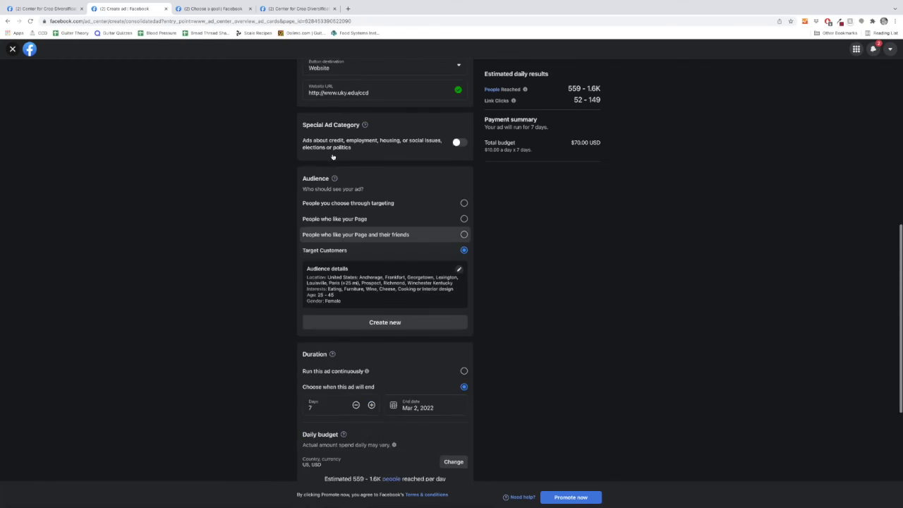
pyautogui.moveTo(13, 2)
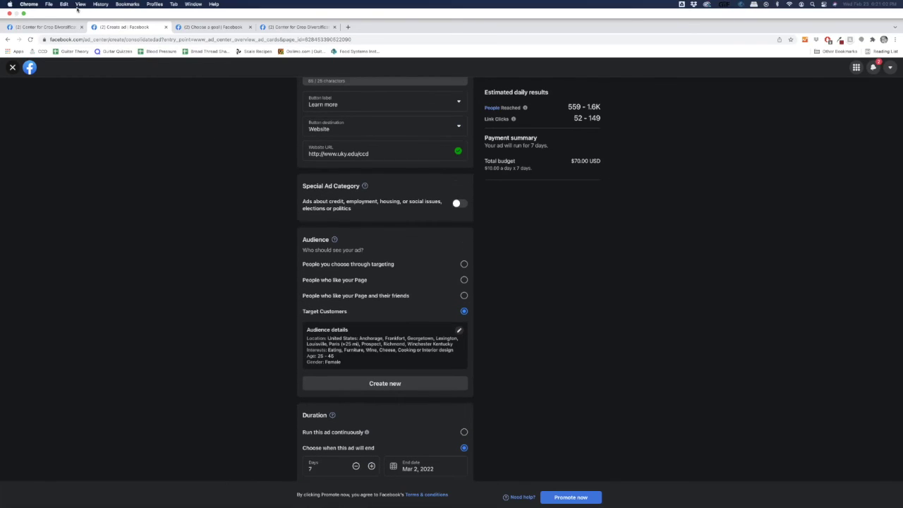
pyautogui.click(9, 14)
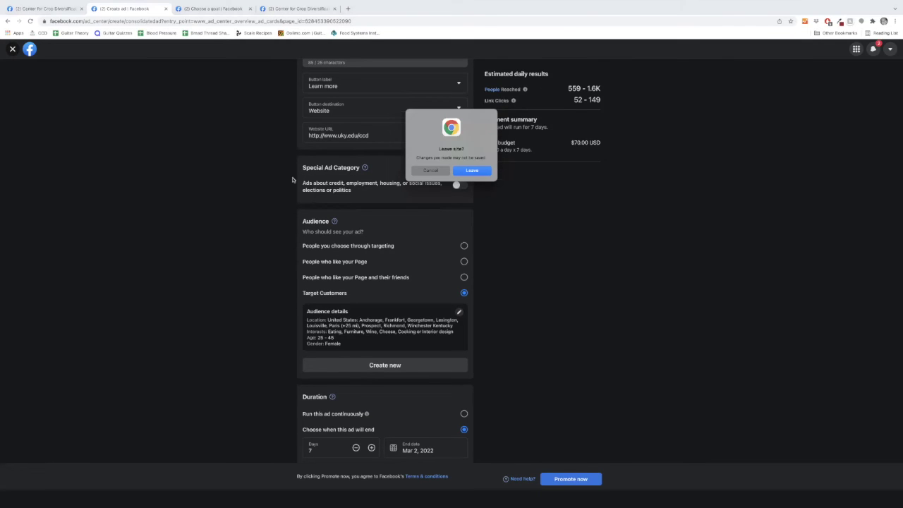
pyautogui.click(426, 171)
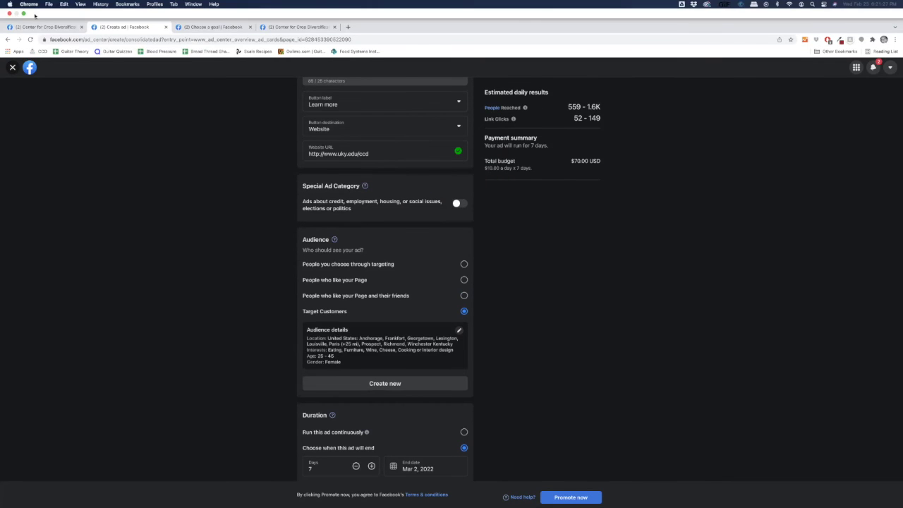
# Take the browser out of full screen, minimize it, and switch to the closing slides of the PowerPoint presentation
pyautogui.click(24, 13)
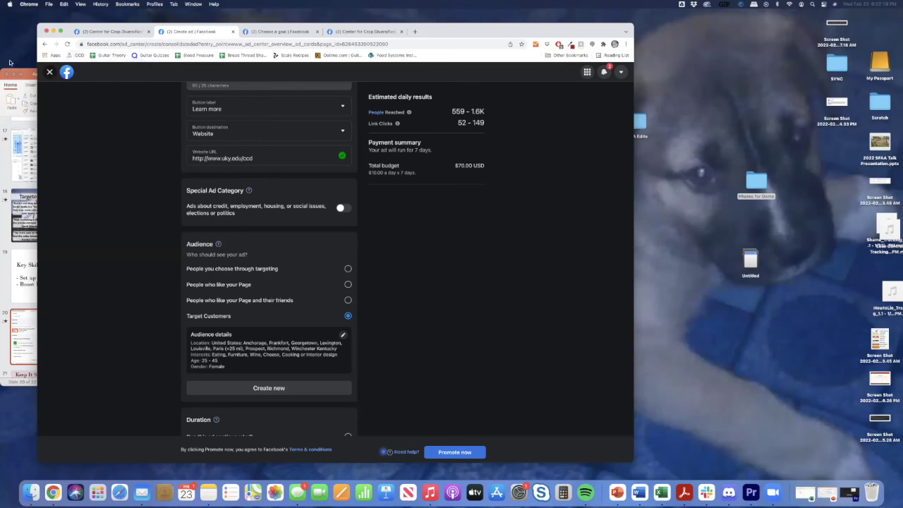
pyautogui.click(53, 31)
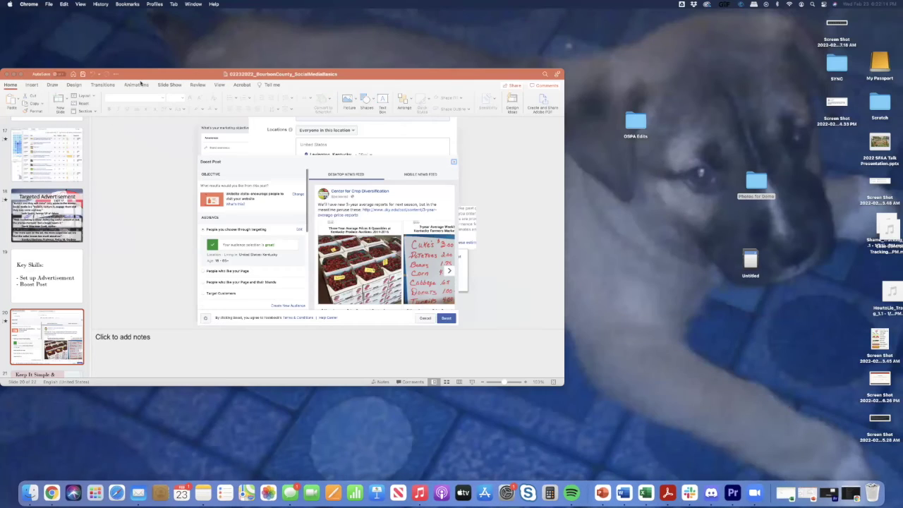
pyautogui.scroll(-2, 44, 217)
pyautogui.scroll(-3, 44, 219)
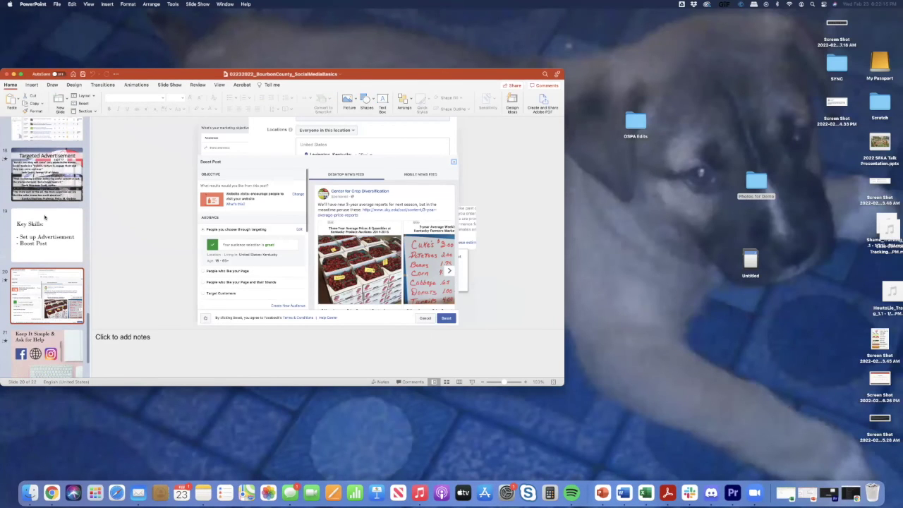